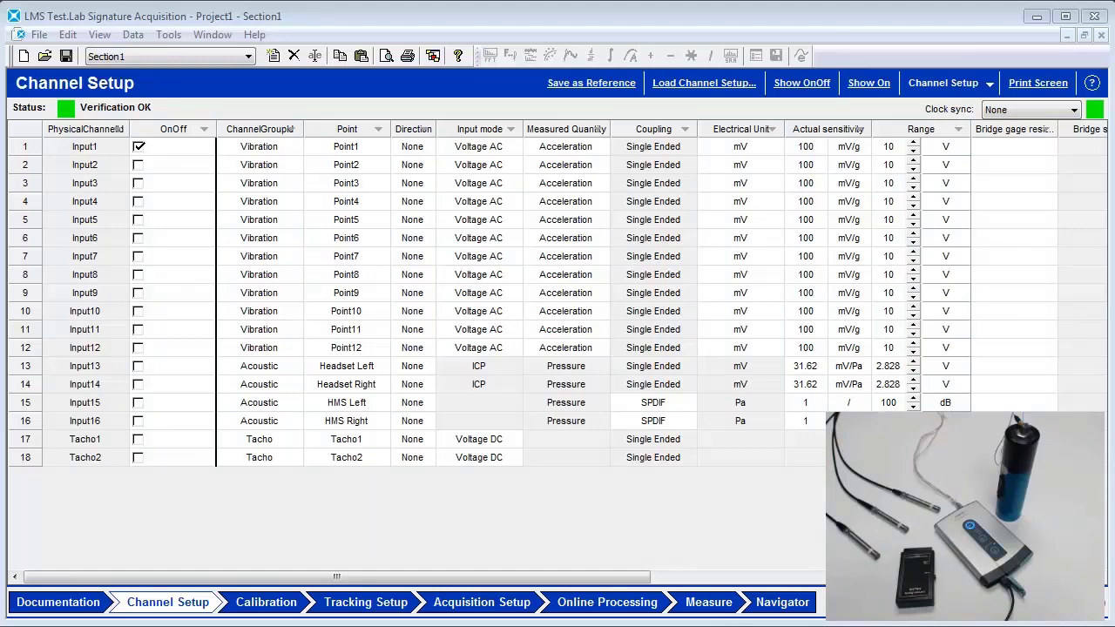
Make Input1 an Acoustic channel with ICP input mode.
click(37, 152)
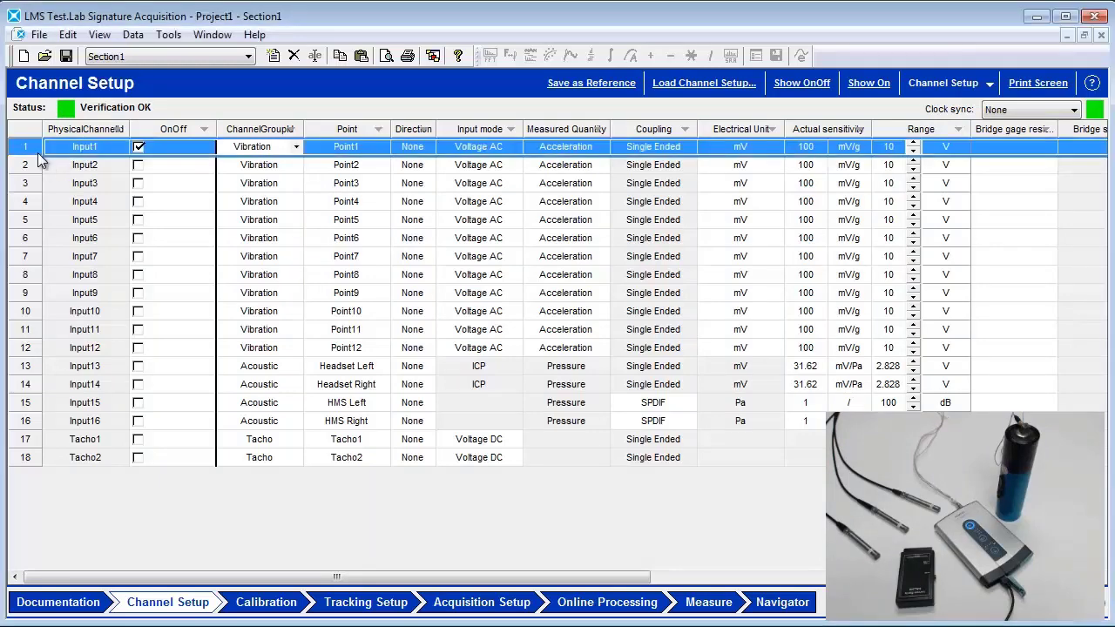
click(36, 183)
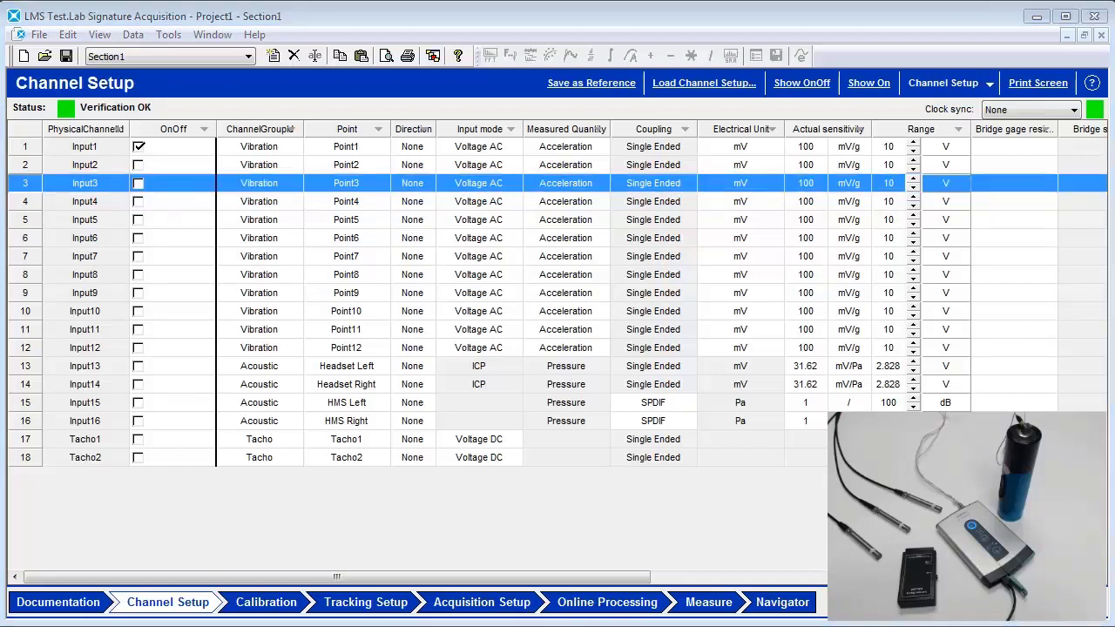
click(254, 147)
click(299, 146)
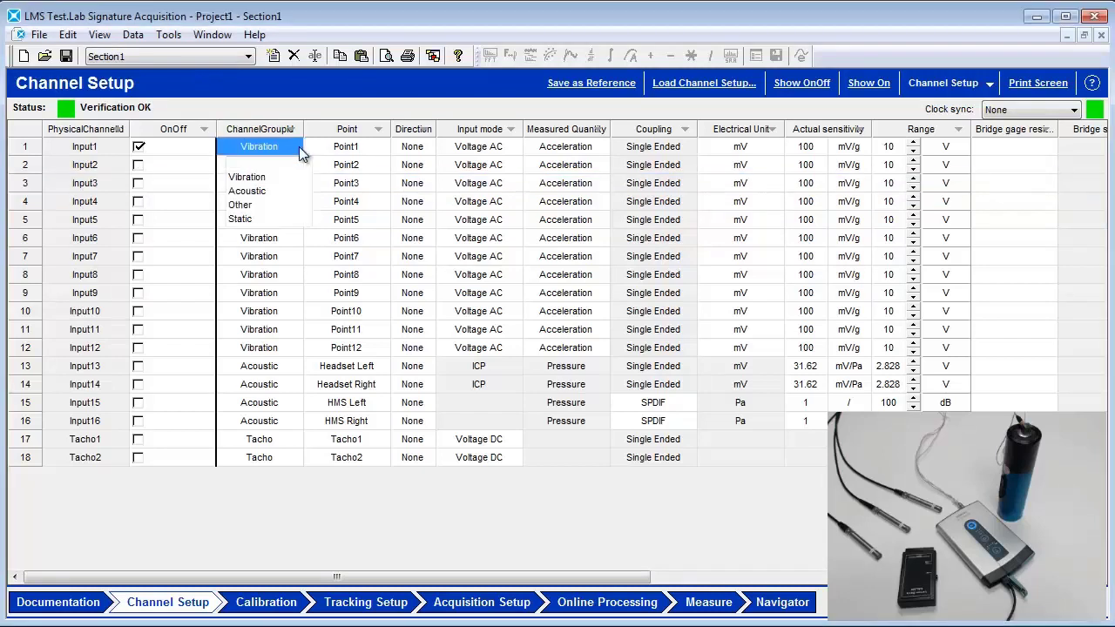
click(274, 191)
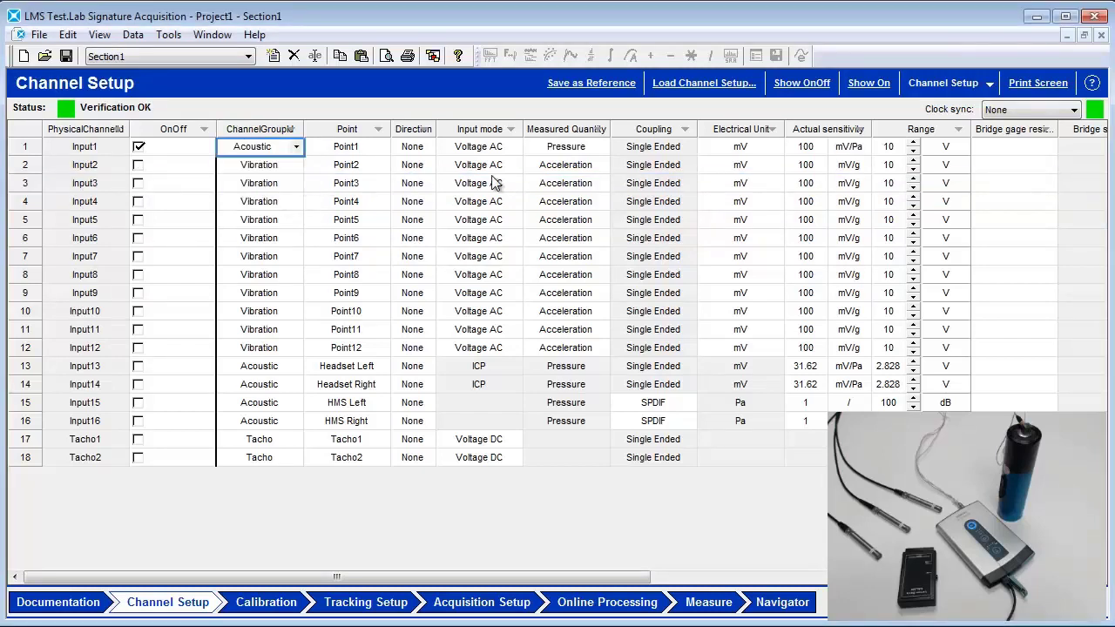
click(506, 145)
click(513, 146)
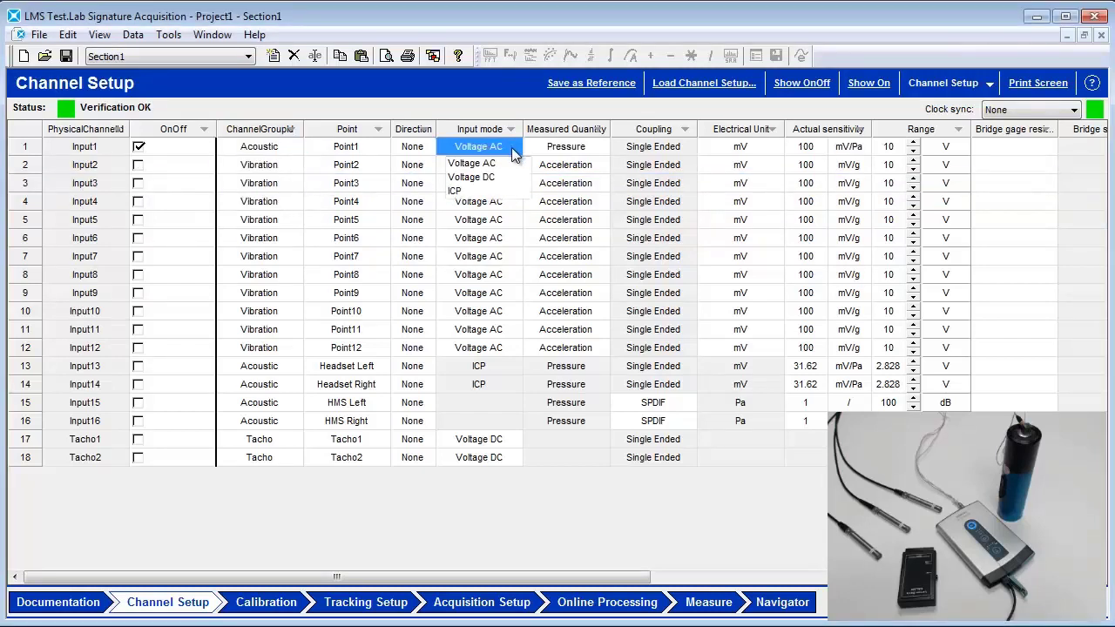
click(492, 193)
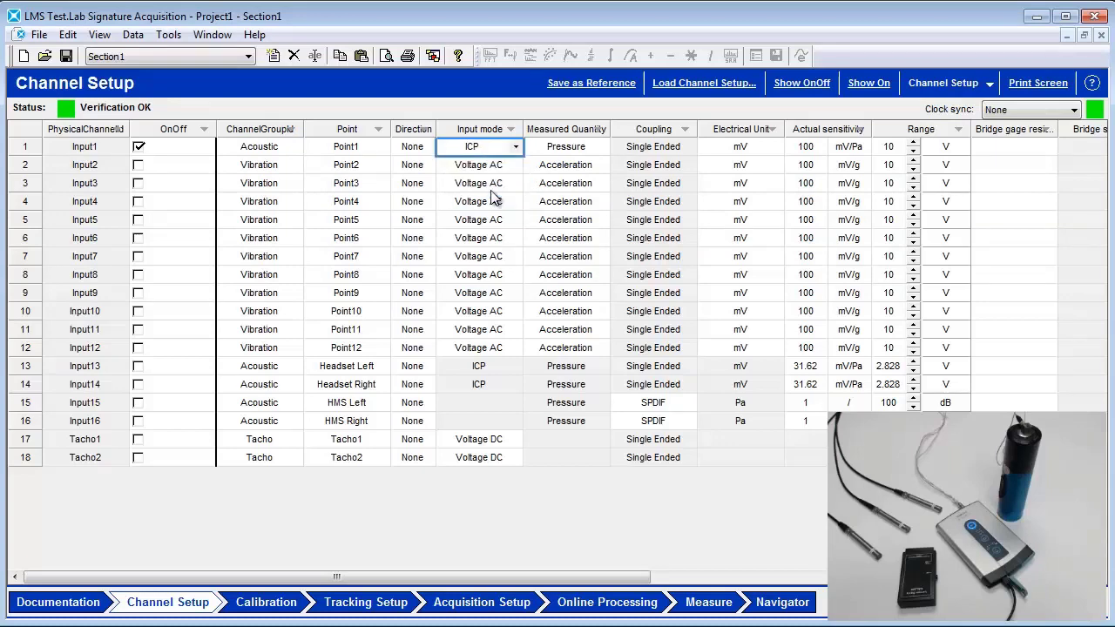
On the Calibration worksheet, set the unit to Pa and the level to 94 dB(Rms).
click(277, 604)
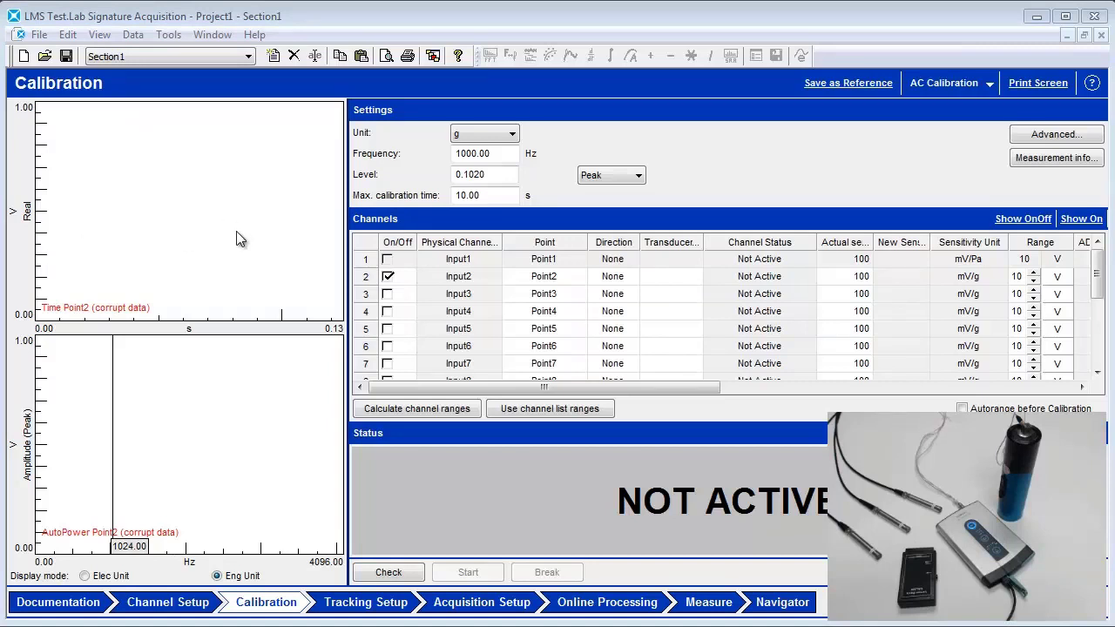
click(459, 135)
click(463, 197)
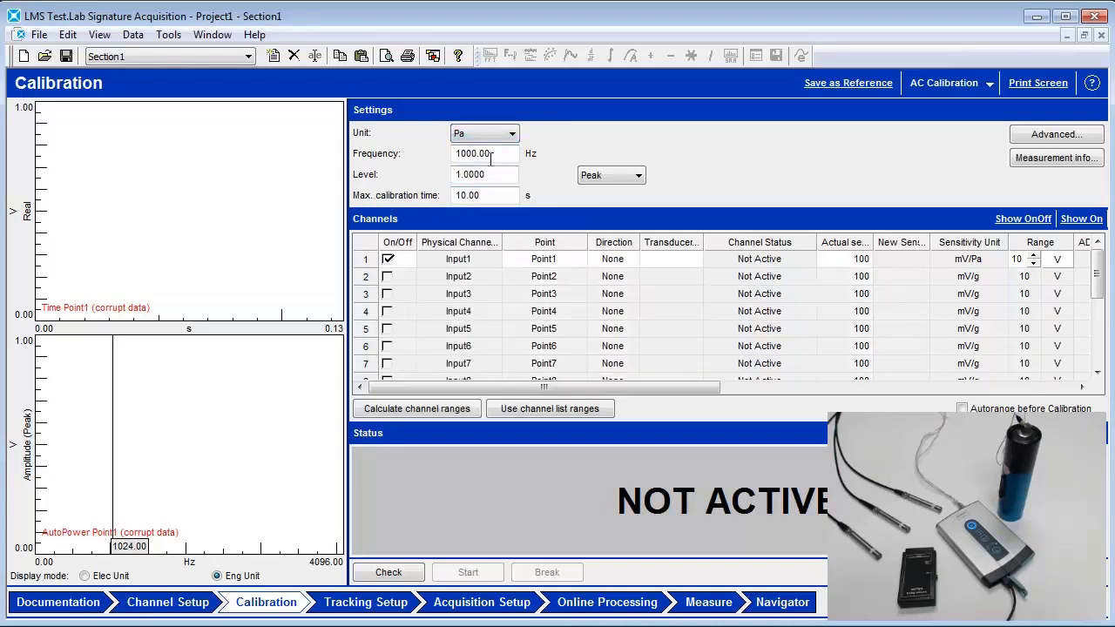
drag(495, 177, 411, 174)
text(94)
click(601, 175)
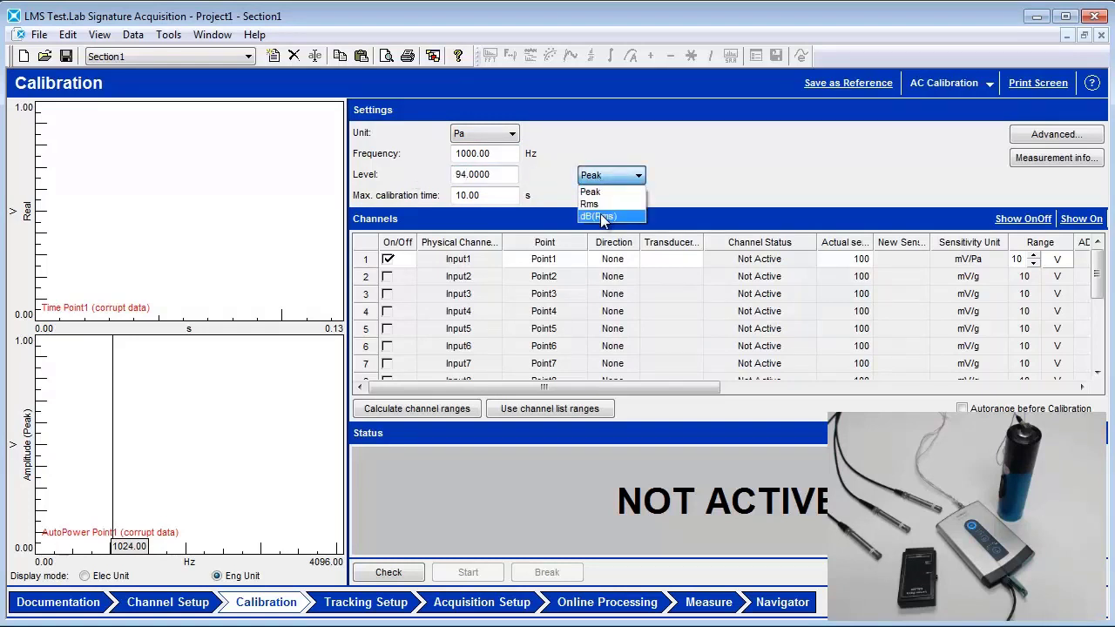
click(600, 215)
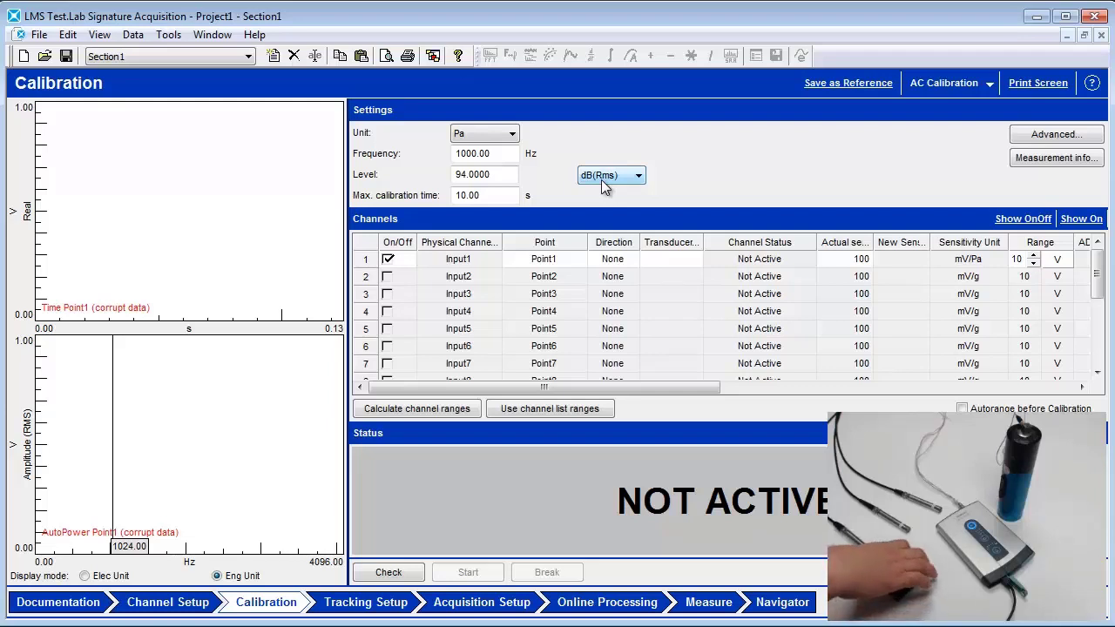
Check and run Input1's calibration, then compare the new 45.864883 mV/Pa sensitivity with the actual value.
click(394, 573)
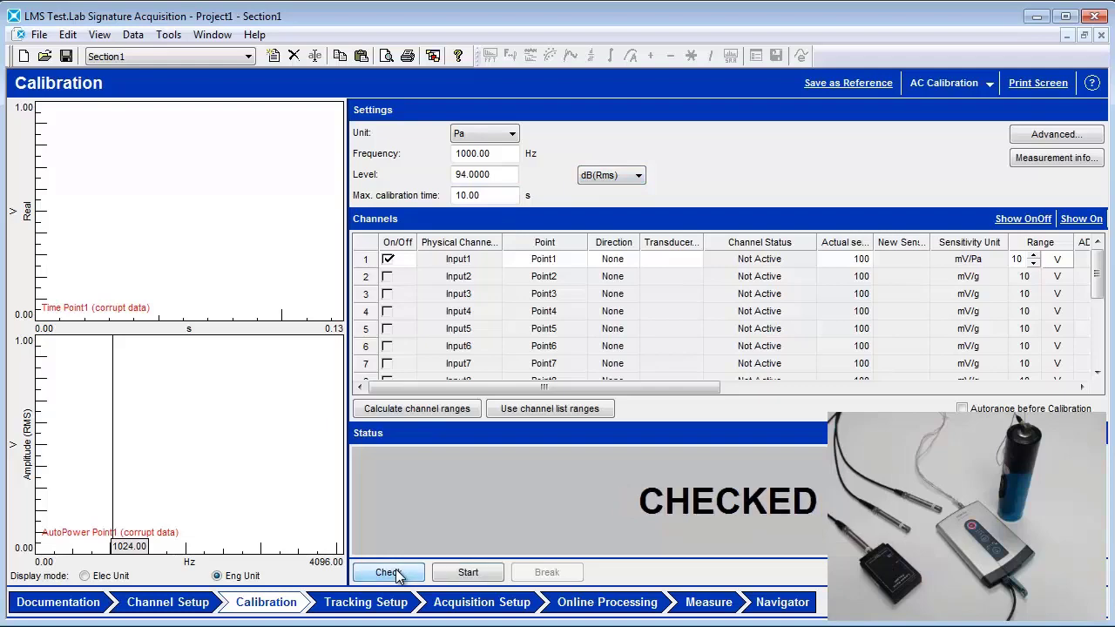
click(462, 575)
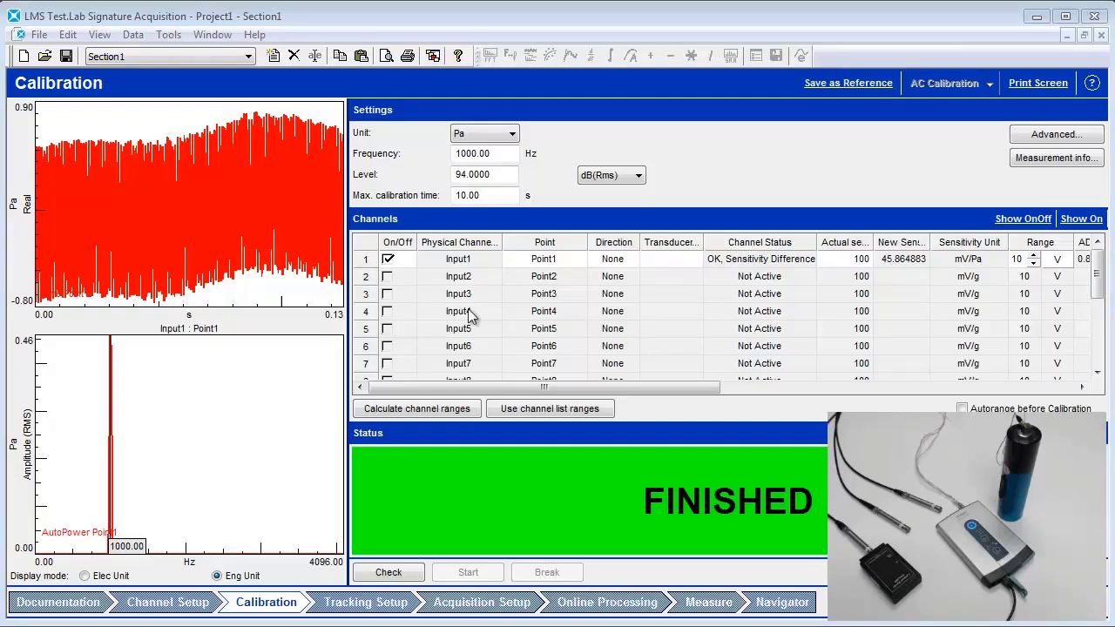
click(907, 248)
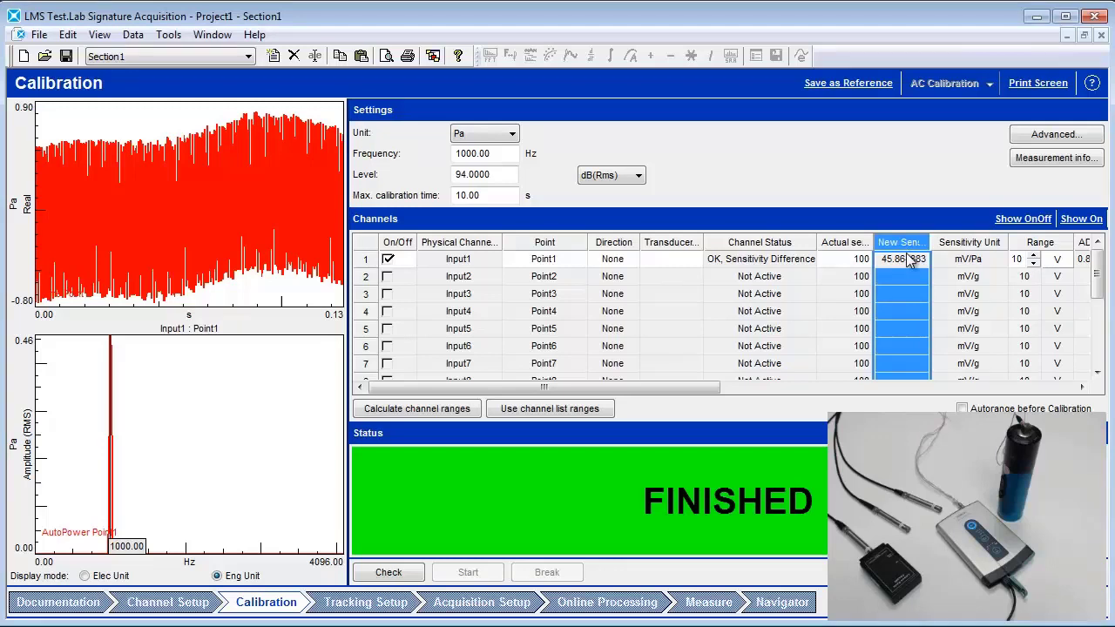
click(859, 249)
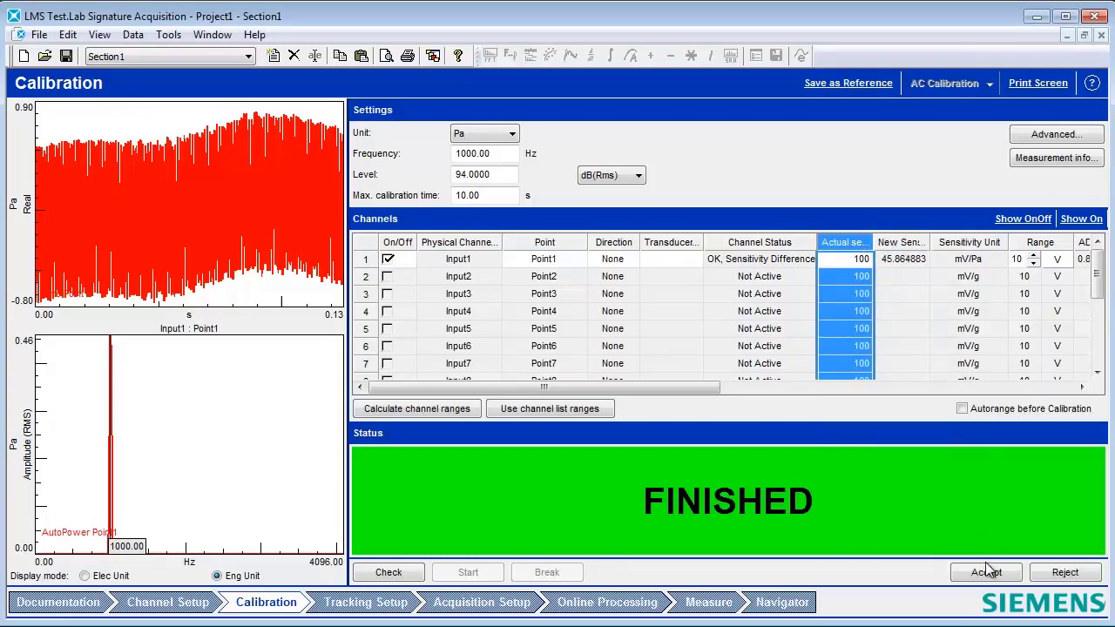
Accept 45.864883 mV/Pa as Input1's actual sensitivity and review its channel status.
click(989, 573)
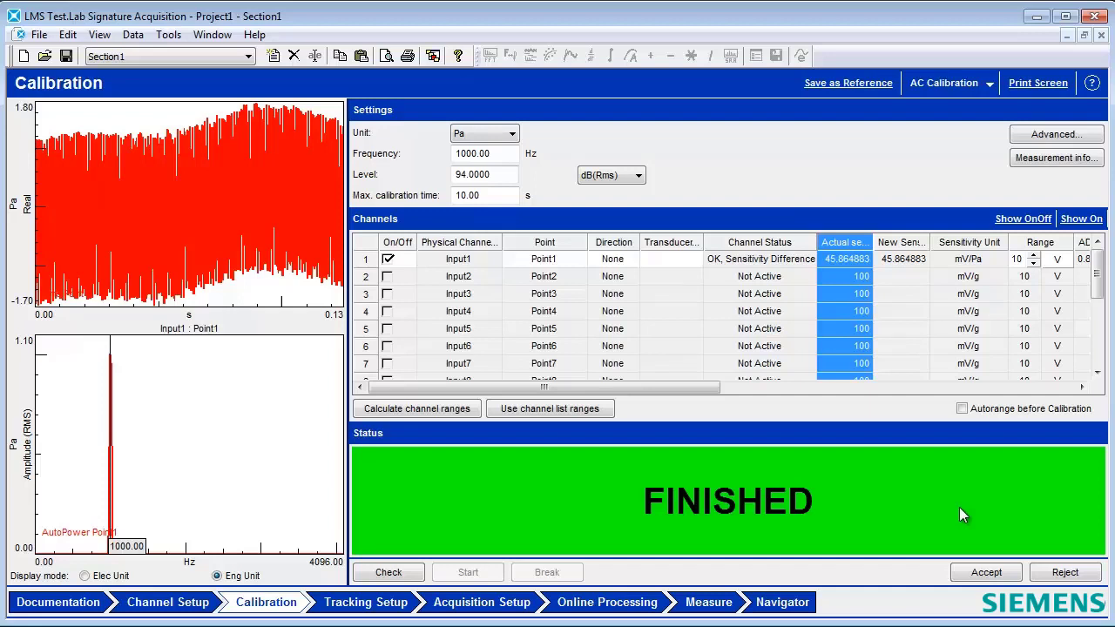
click(758, 243)
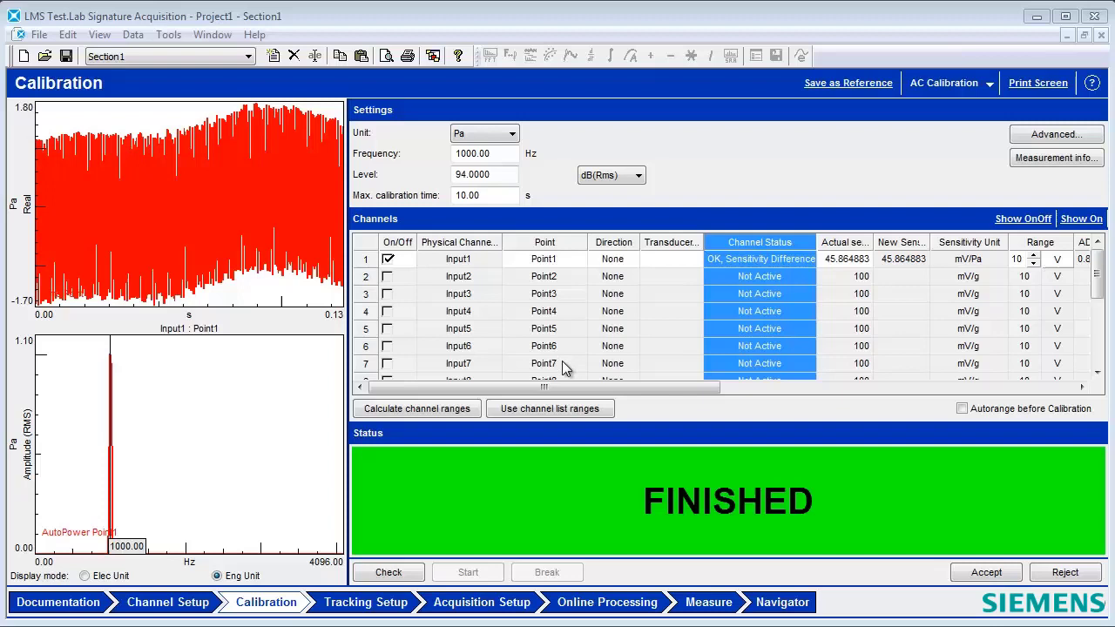
Set Input1's nominal sensitivity to 45 and rerun the calibration, reaching 45.97642 mV/Pa.
drag(563, 386, 745, 385)
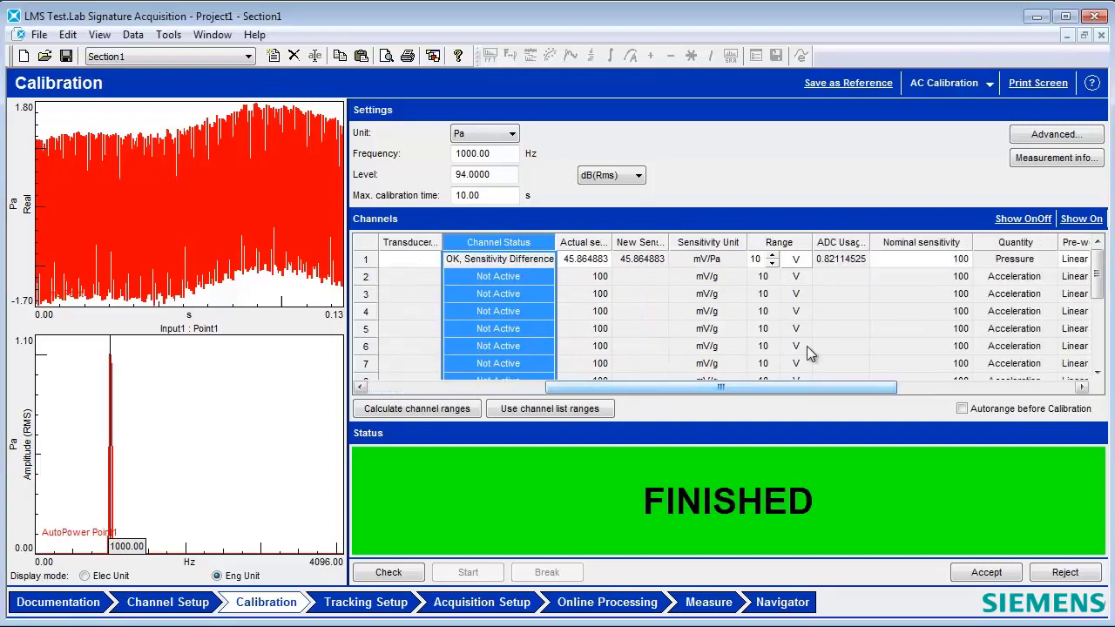
double_click(931, 259)
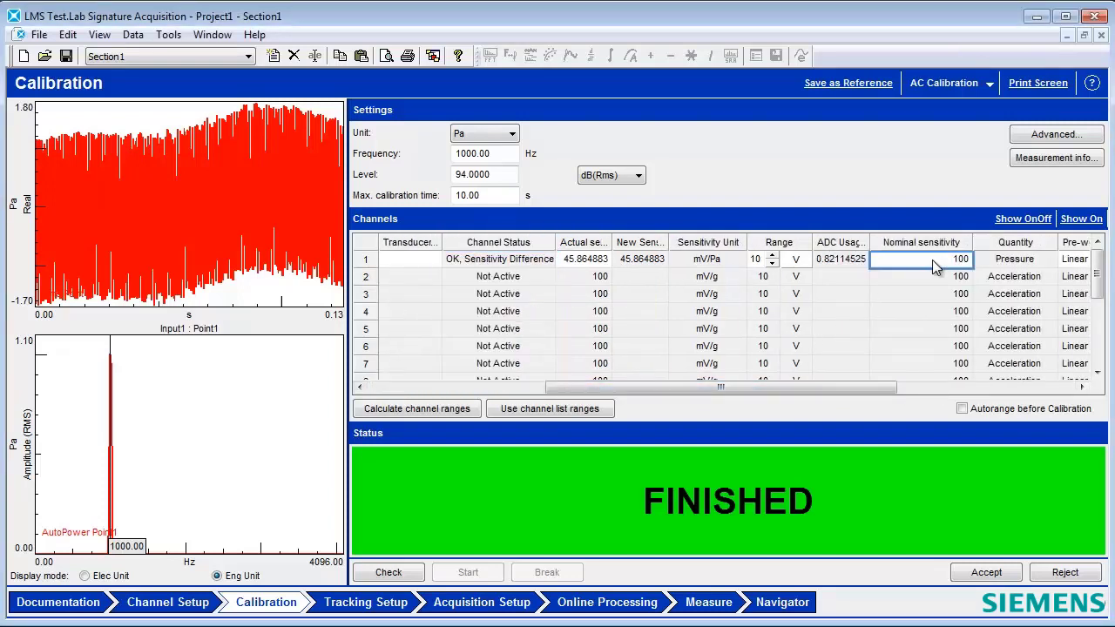
text(45)
drag(690, 393, 493, 393)
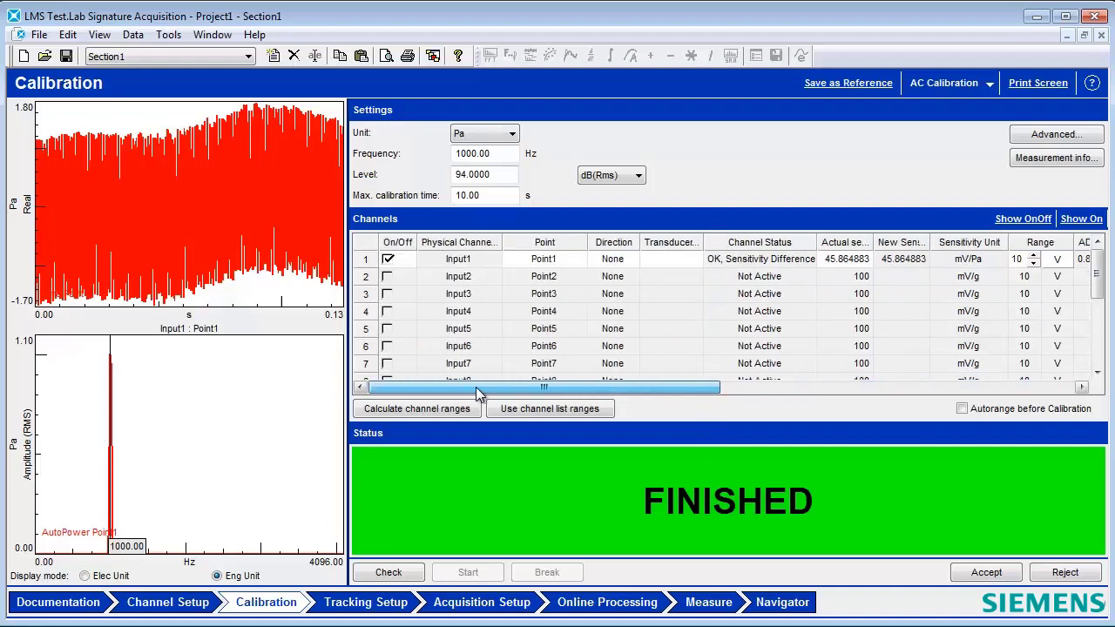
click(408, 575)
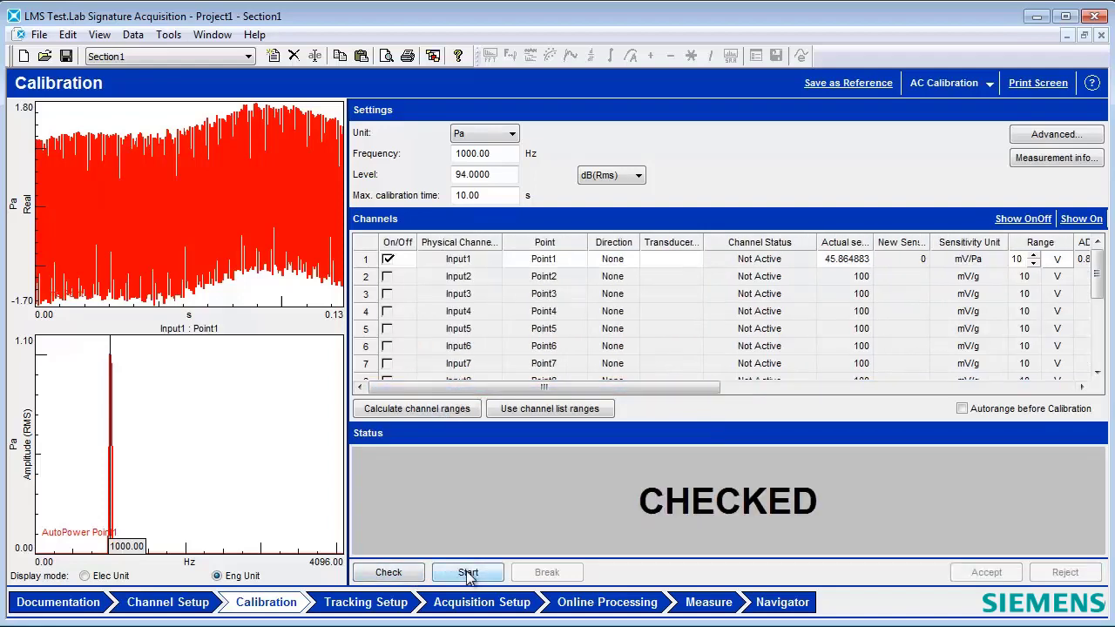
click(468, 572)
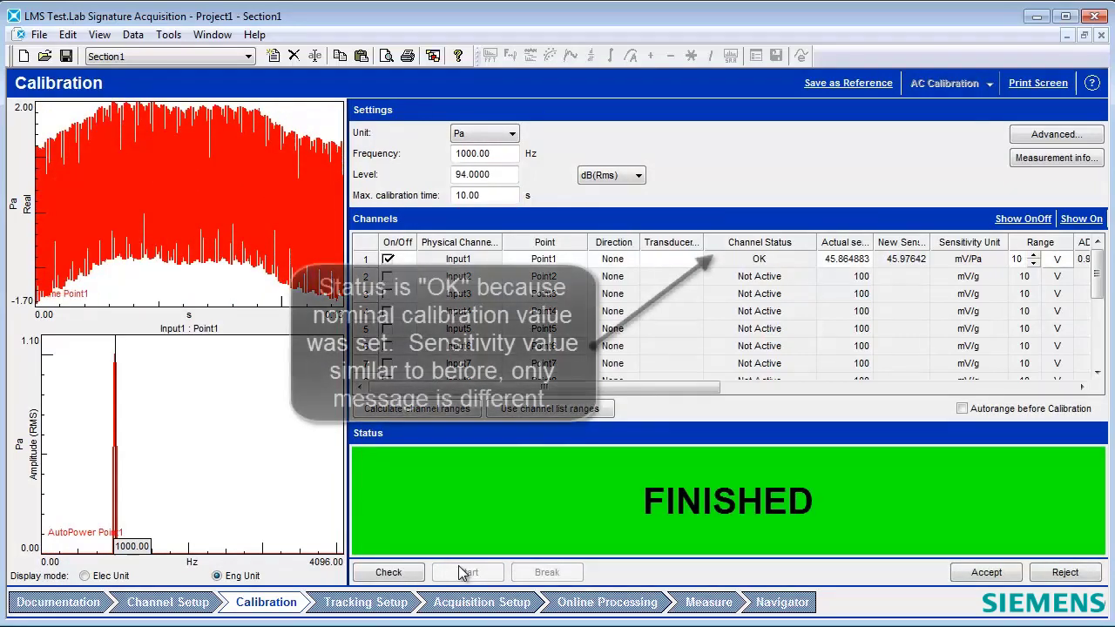
click(728, 245)
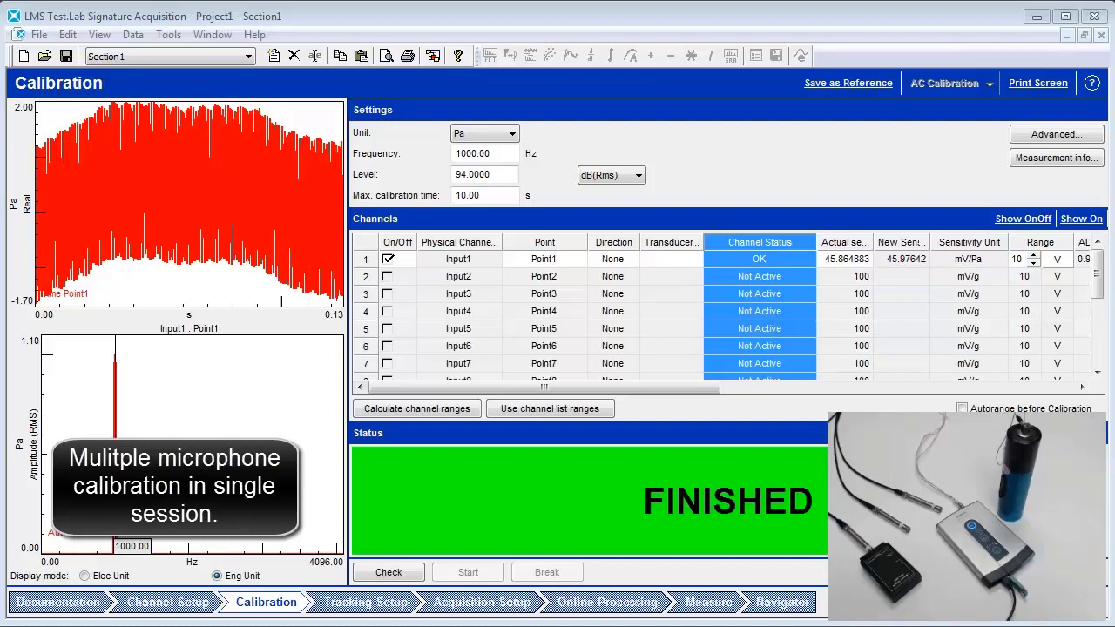
Switch off the calibration timeout in the Advanced settings and return to Channel Setup.
click(1050, 135)
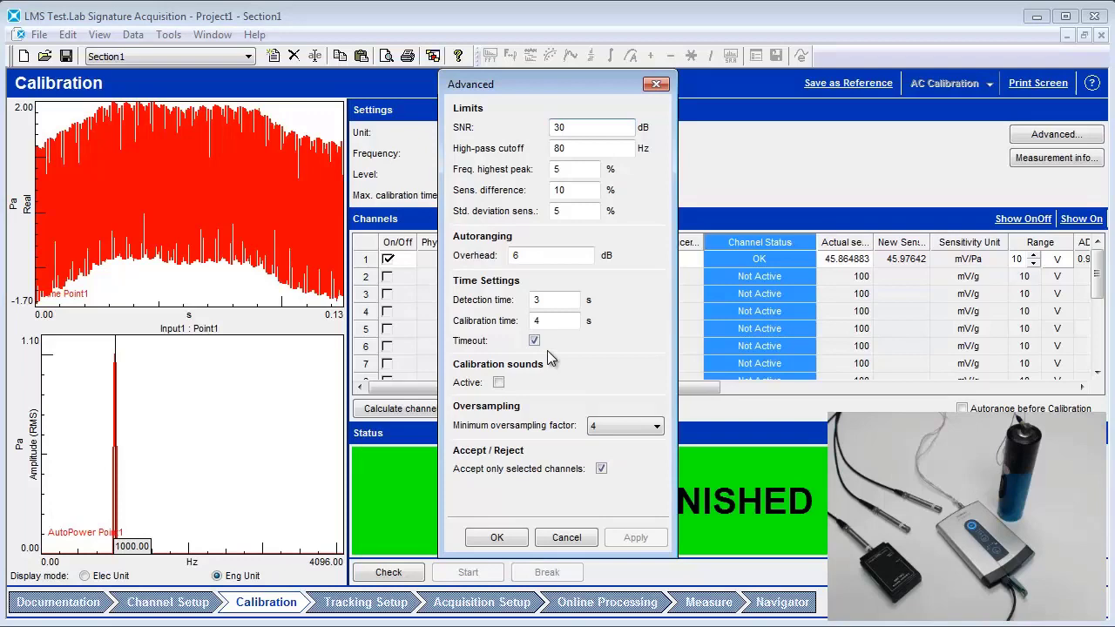
click(535, 342)
click(497, 539)
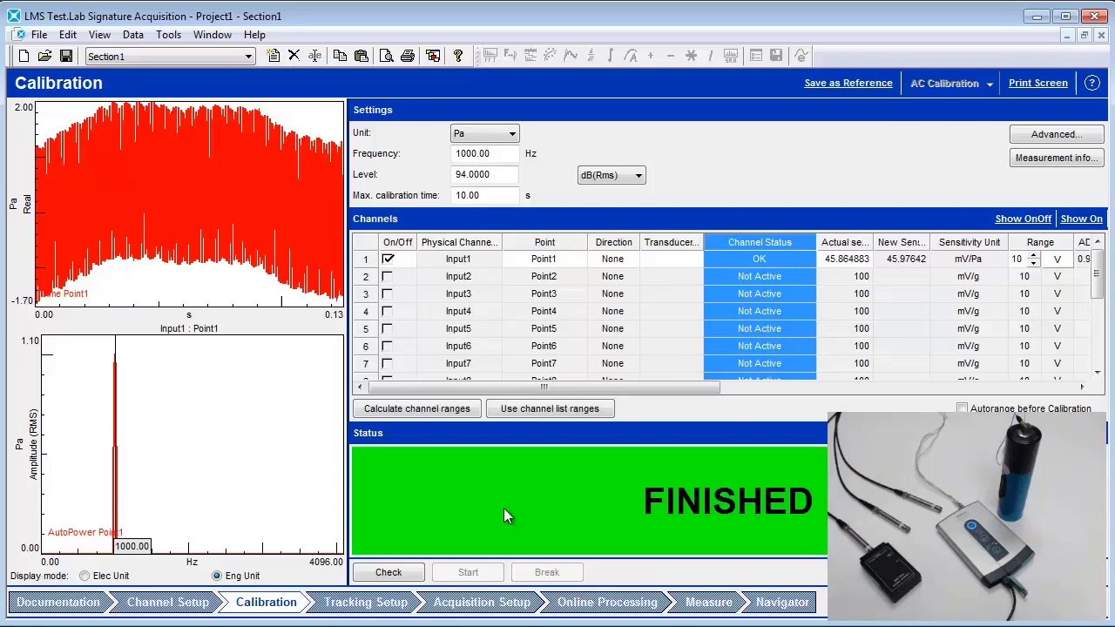
click(168, 602)
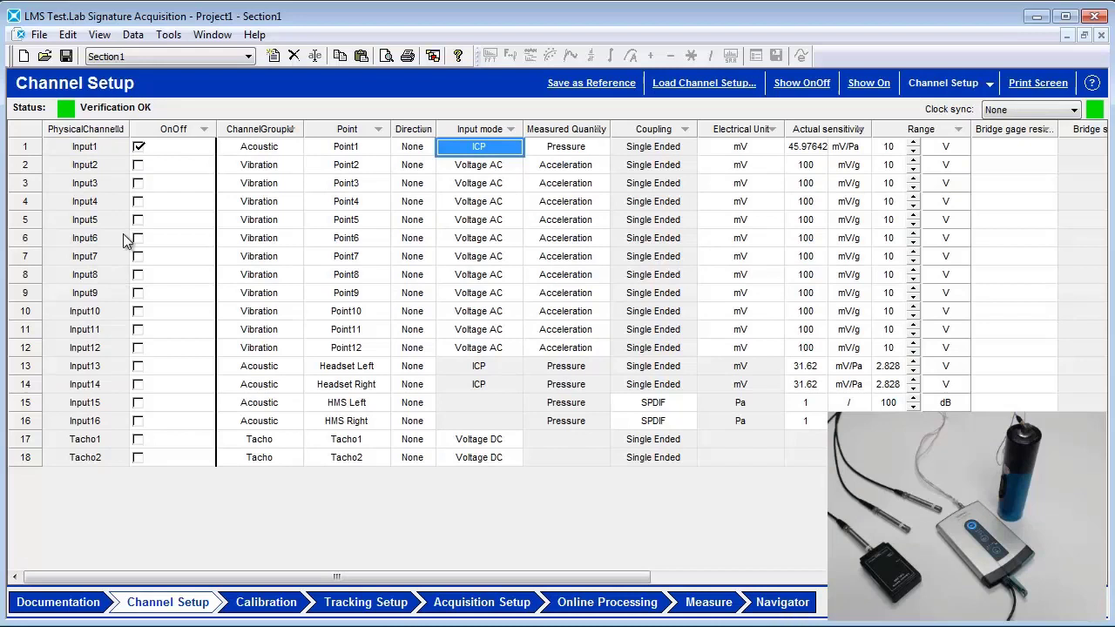
Switch on Input2 and Input3 and put Input1–Input3 in the Acoustic channel group.
click(139, 166)
click(138, 184)
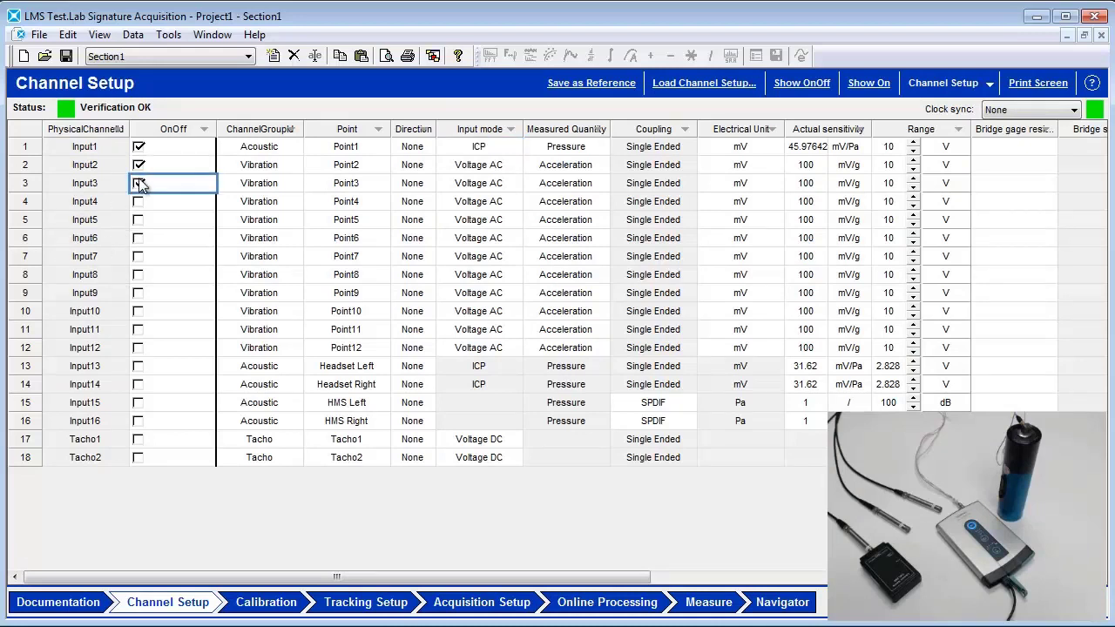
click(293, 154)
click(285, 192)
click(294, 163)
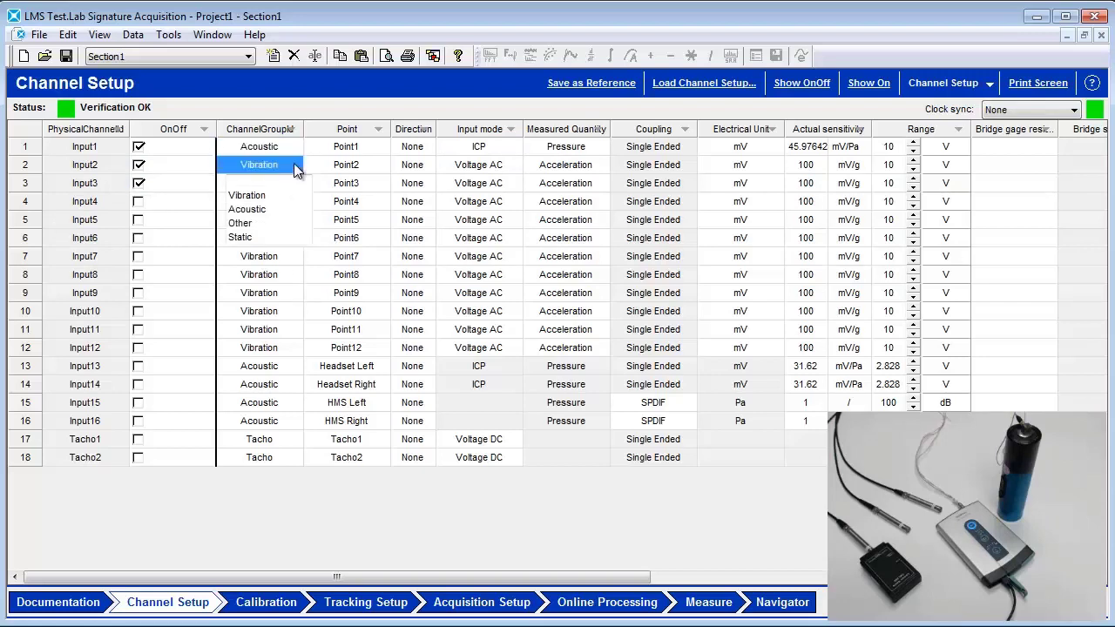
click(293, 200)
click(297, 183)
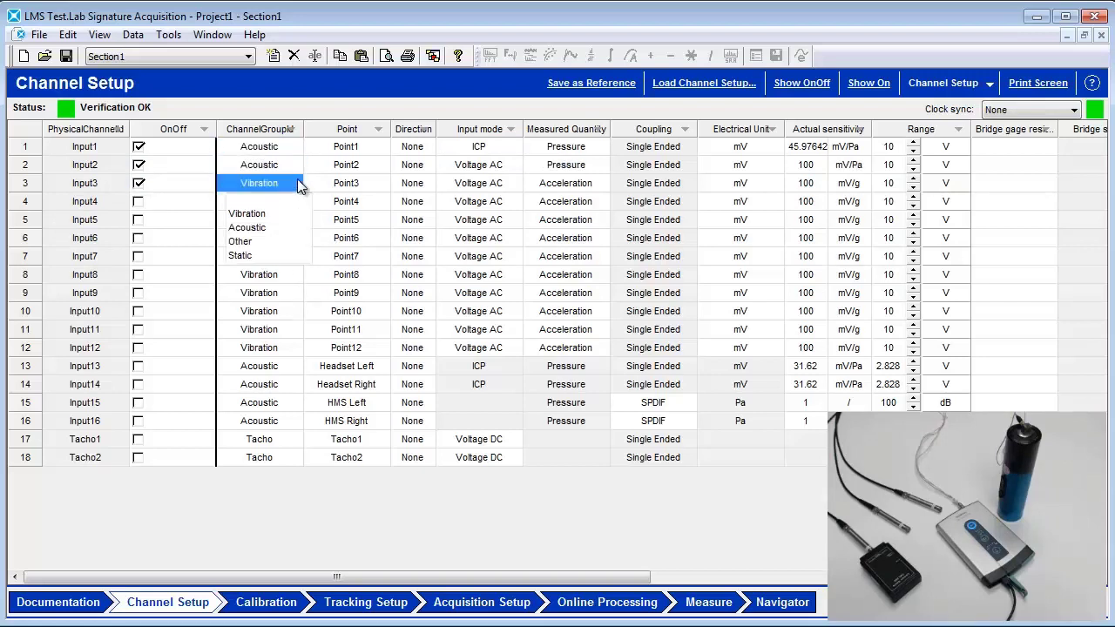
click(277, 228)
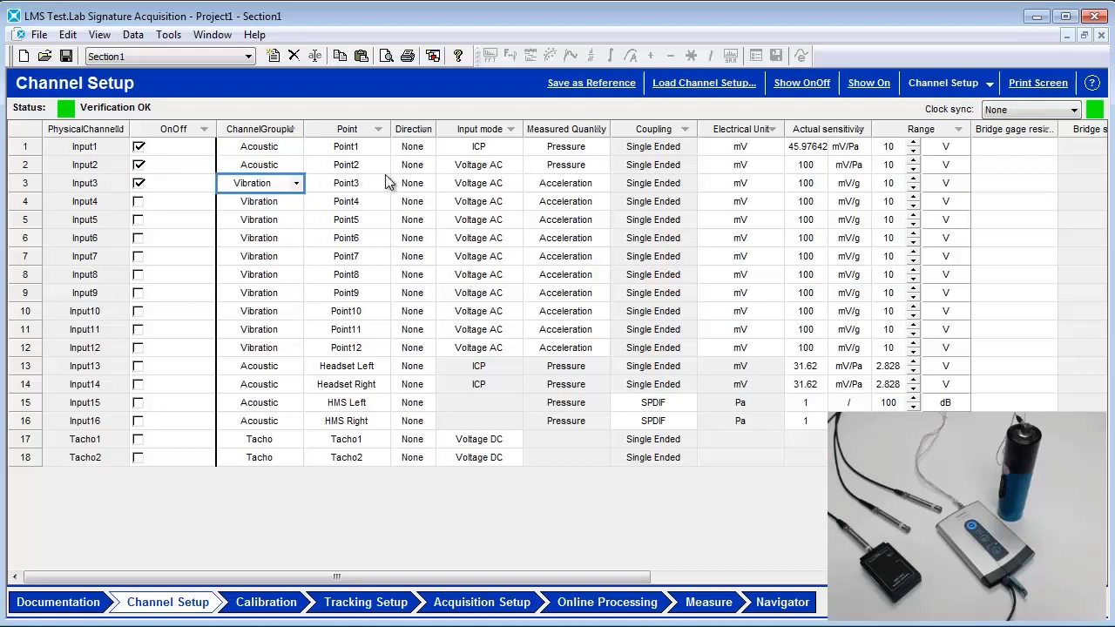
Set the input mode of Input2 and Input3 to ICP.
click(509, 168)
click(515, 166)
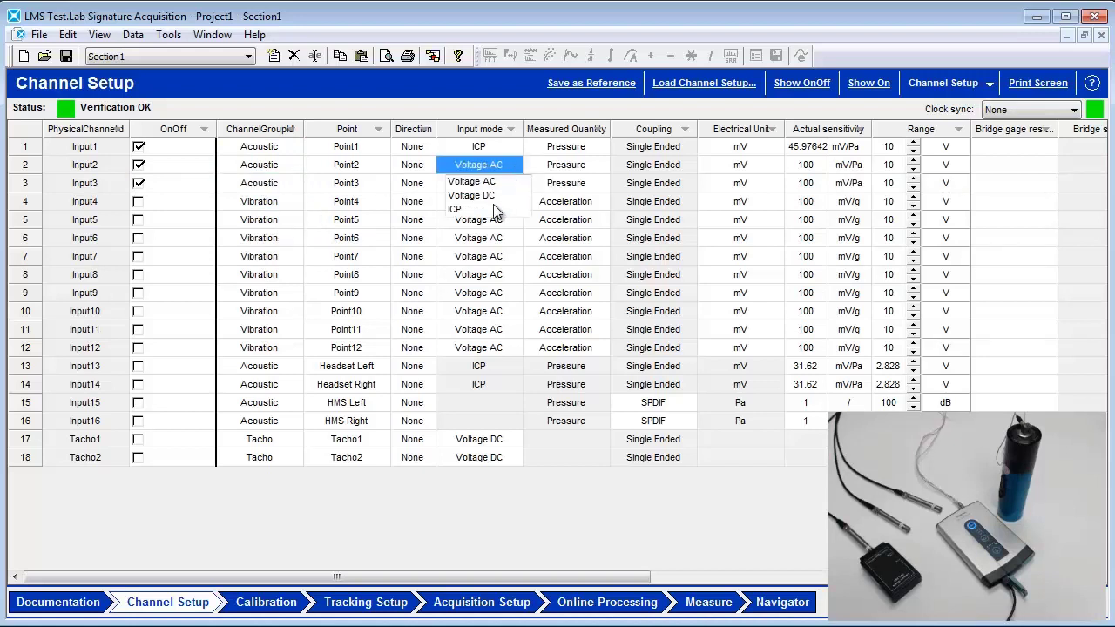
click(474, 209)
click(514, 185)
click(518, 185)
click(492, 227)
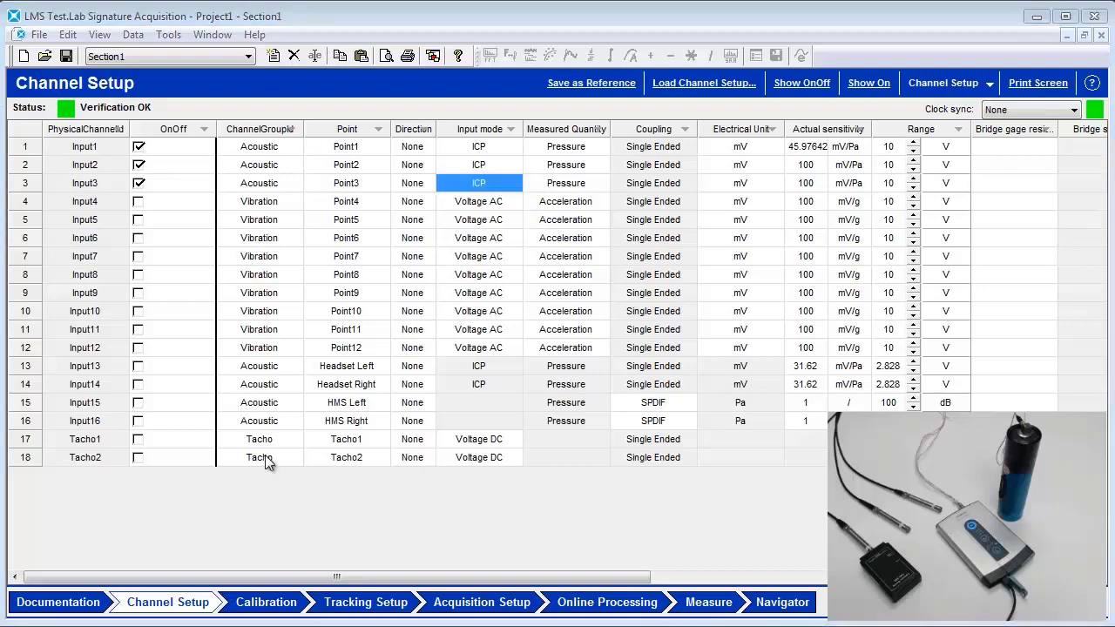
click(266, 603)
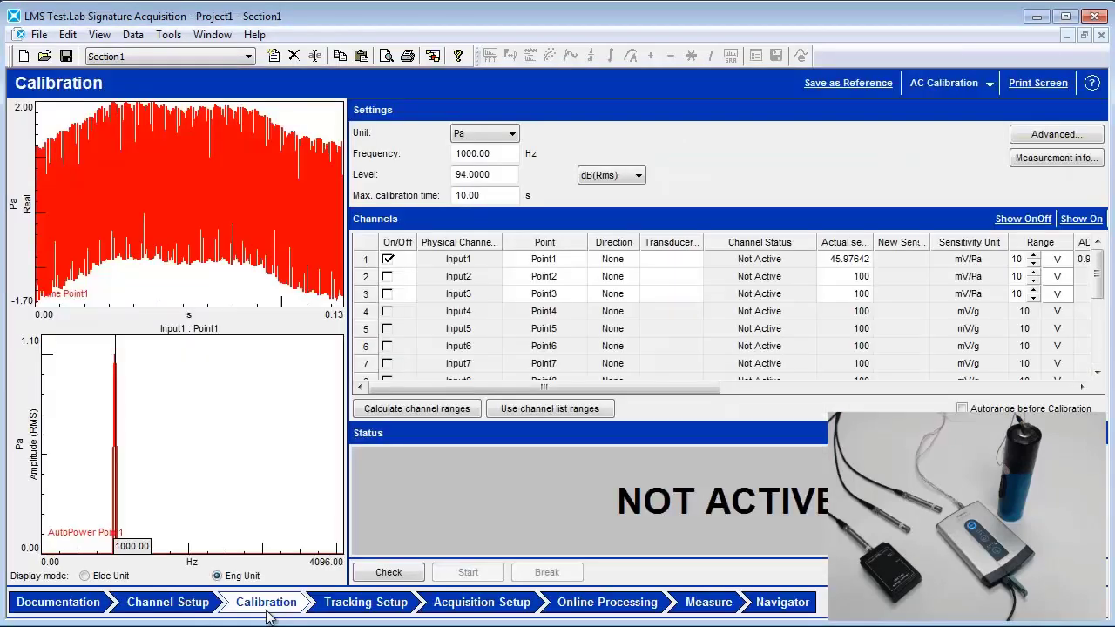
Calibrate Input1–Input3 together and accept sensitivities 46.044026, 47.50713 and 48.415651 mV/Pa.
click(386, 277)
click(388, 296)
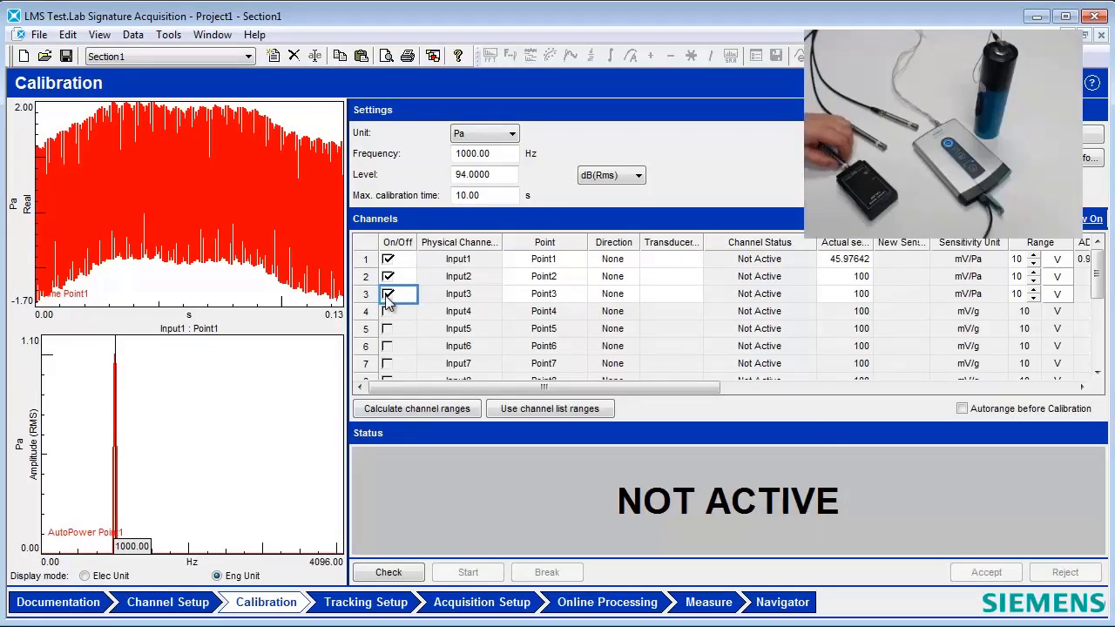
click(390, 572)
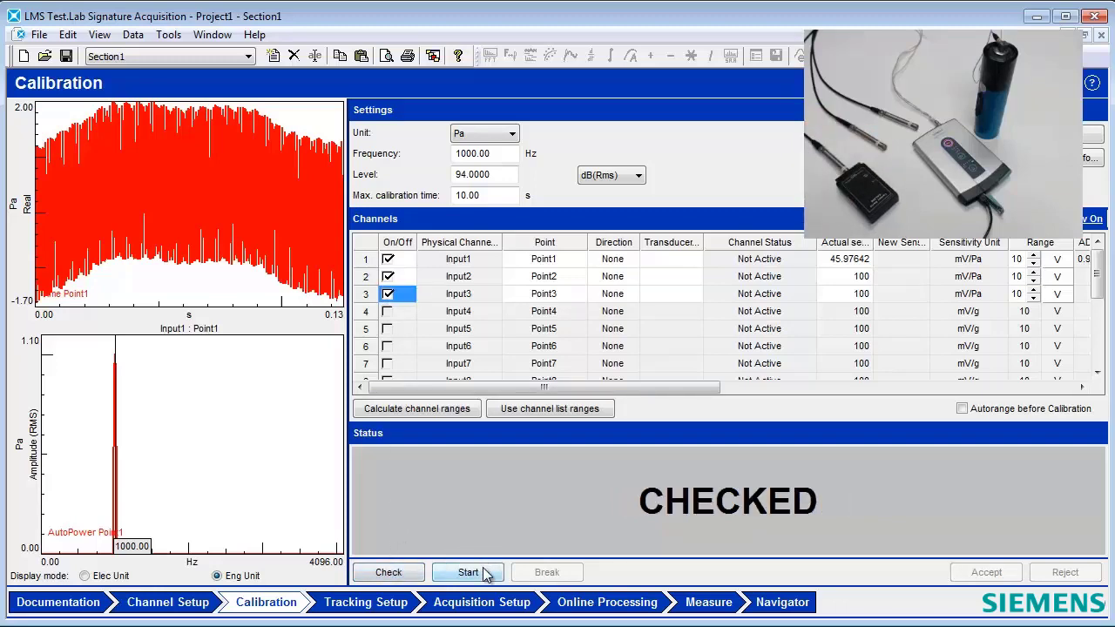
click(468, 572)
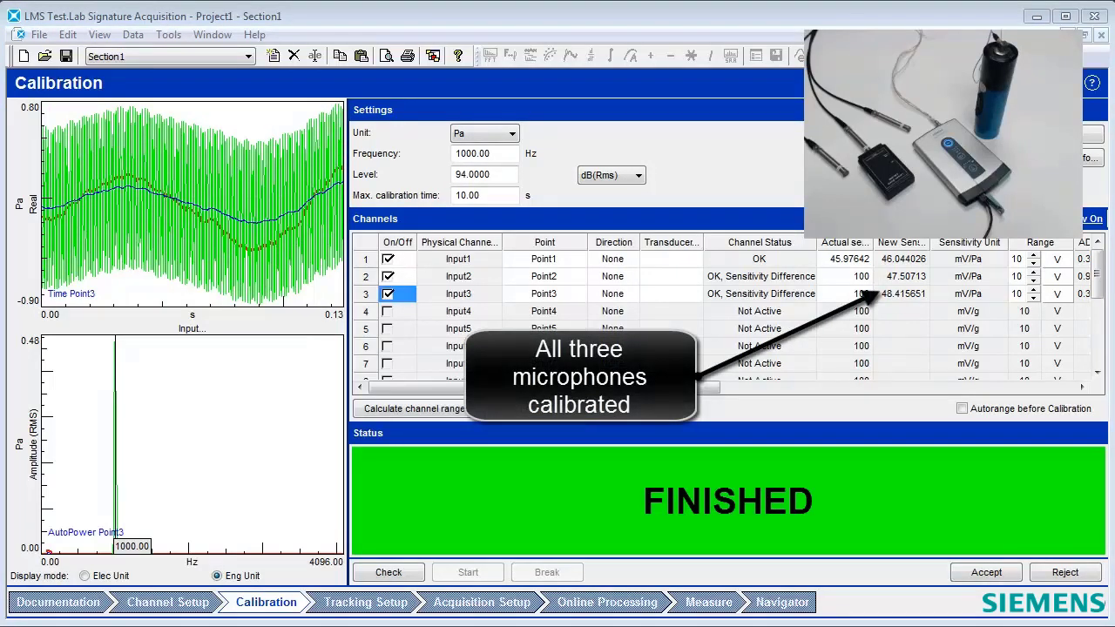
click(991, 572)
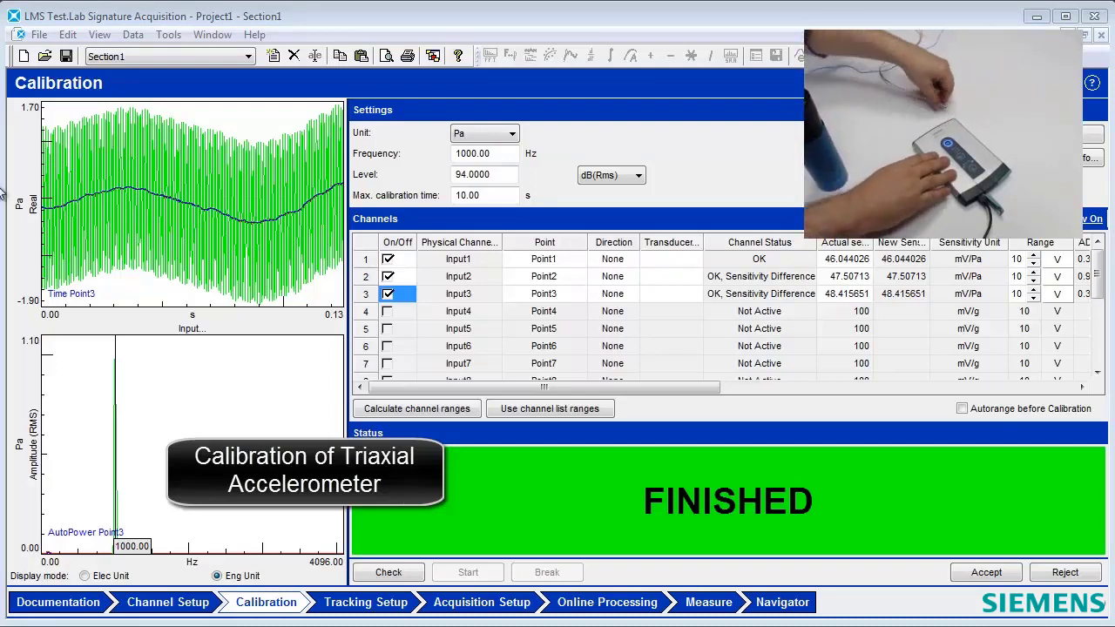
On Channel Setup, change Input1–Input3 to the Vibration channel group.
click(177, 607)
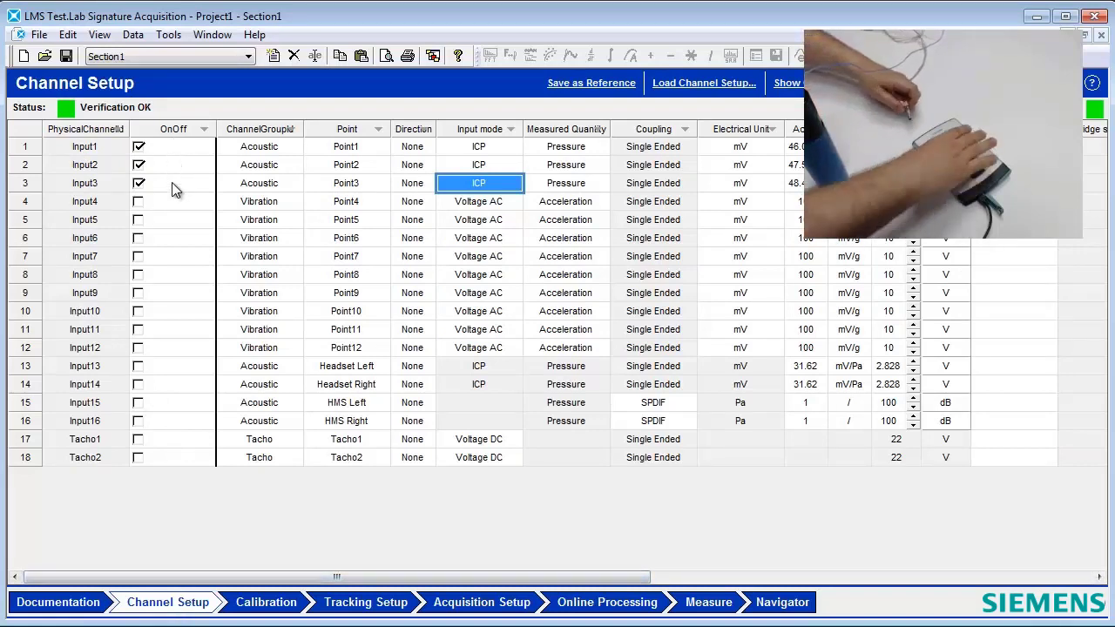
click(292, 147)
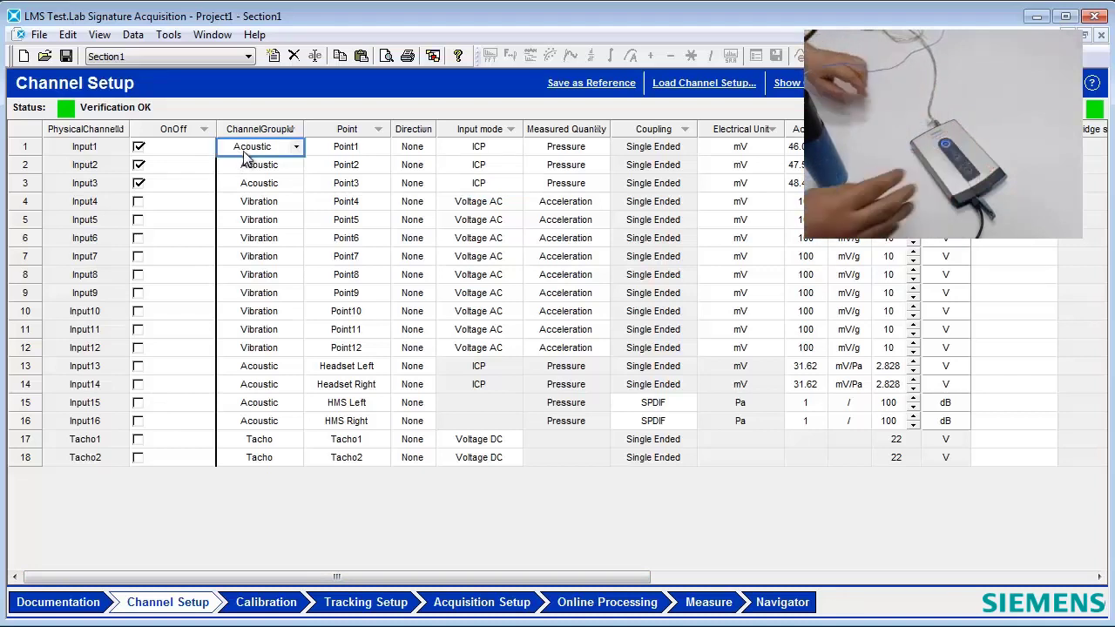
click(296, 146)
click(262, 174)
click(292, 165)
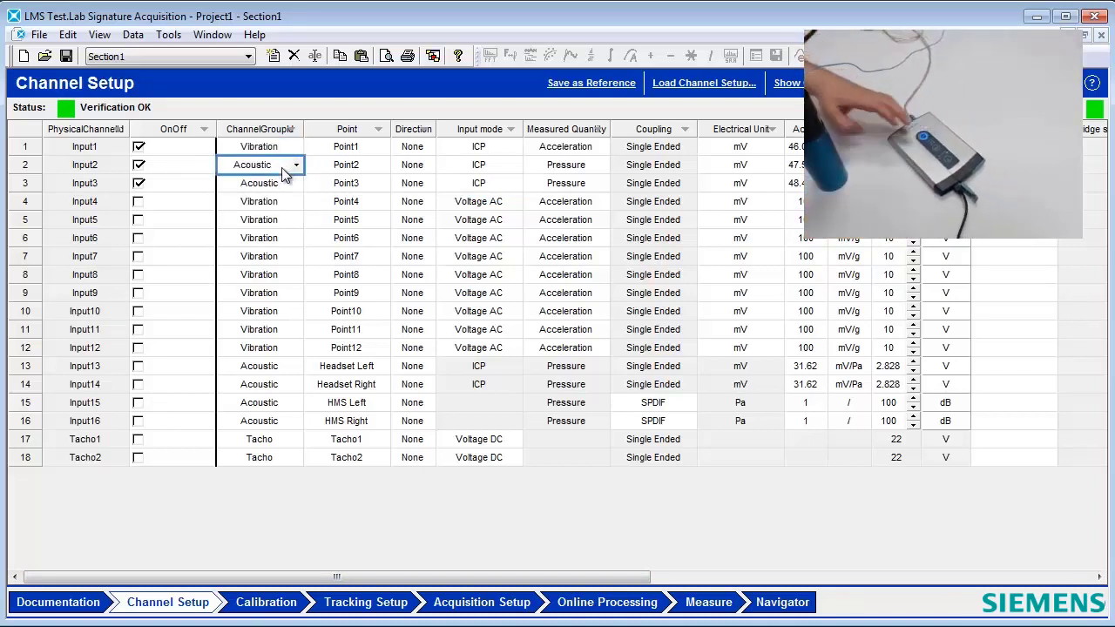
click(297, 164)
click(261, 189)
click(293, 184)
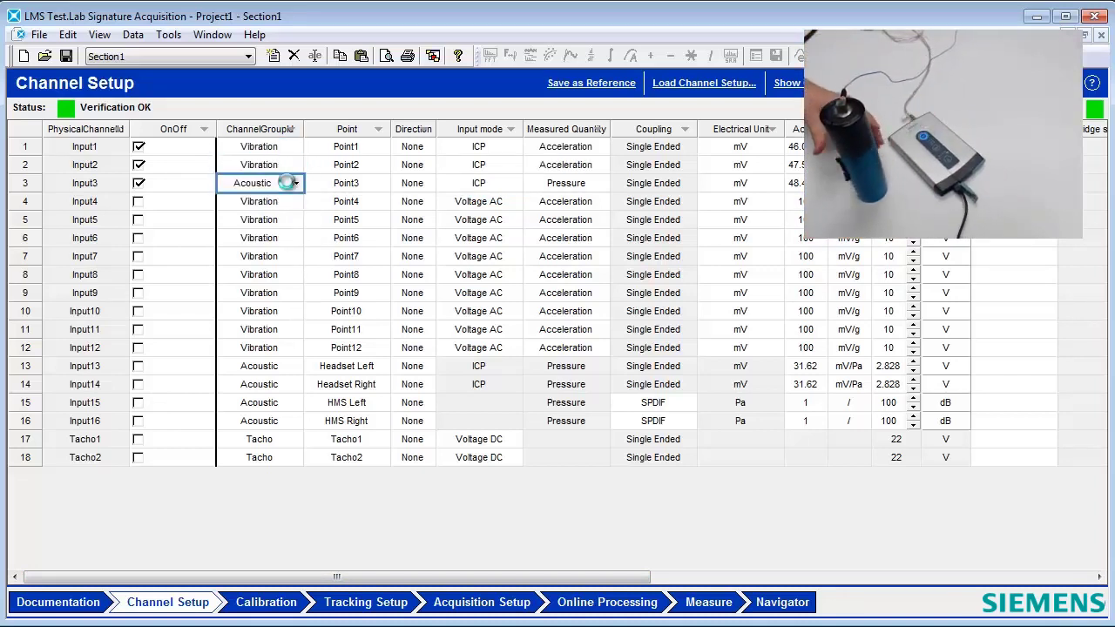
click(296, 184)
click(270, 214)
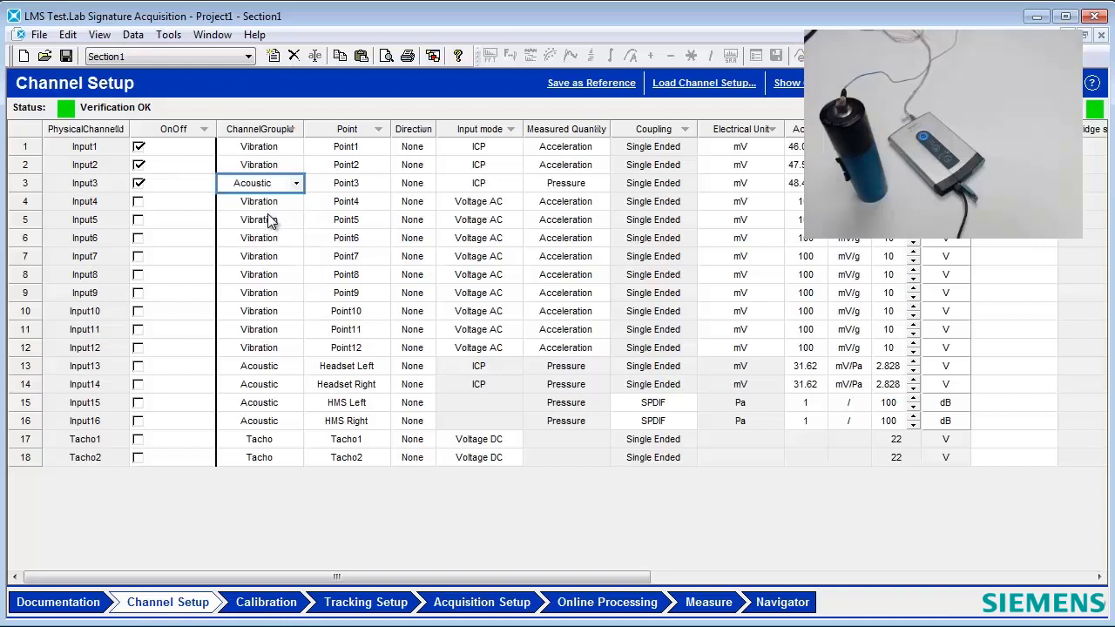
Set the directions of Input1, Input2 and Input3 to +X, +Y and +Z.
click(416, 147)
click(429, 146)
click(409, 171)
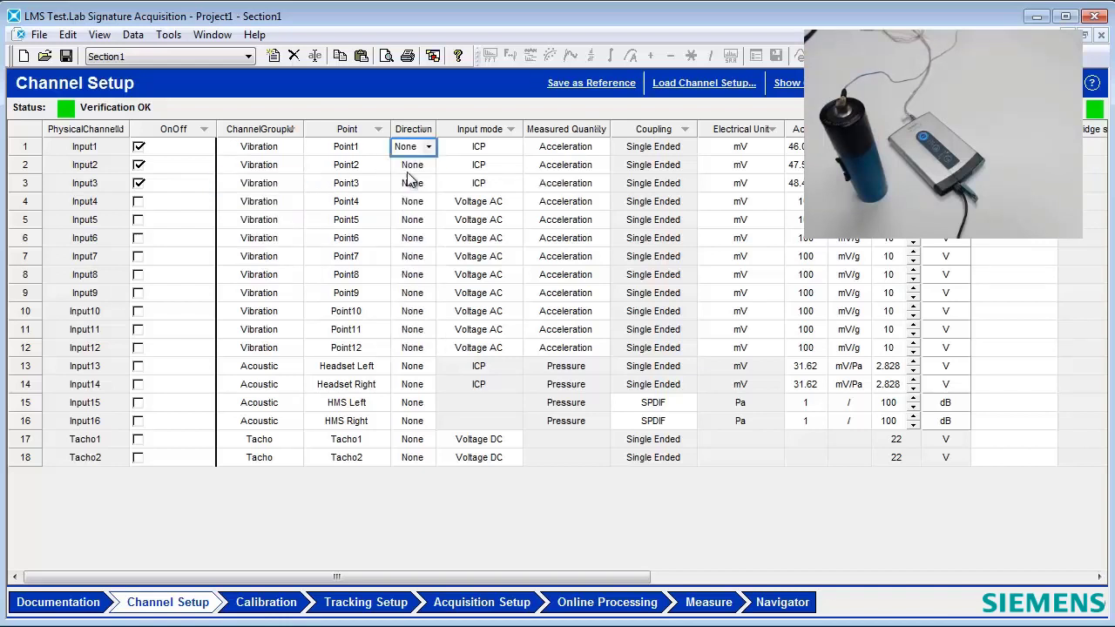
click(409, 167)
click(429, 165)
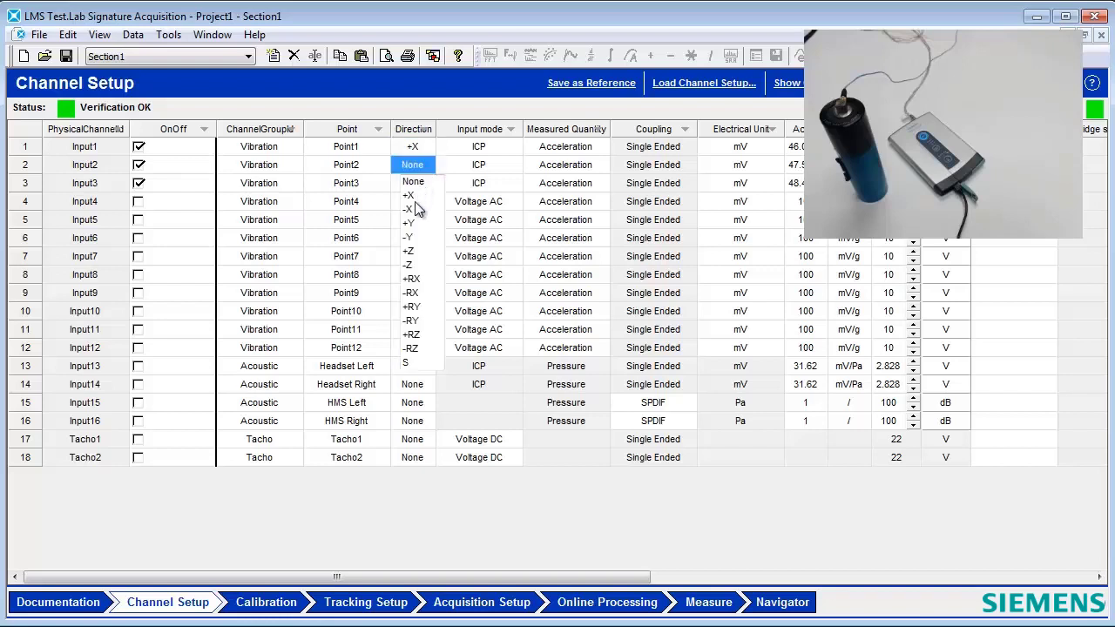
click(426, 214)
click(427, 185)
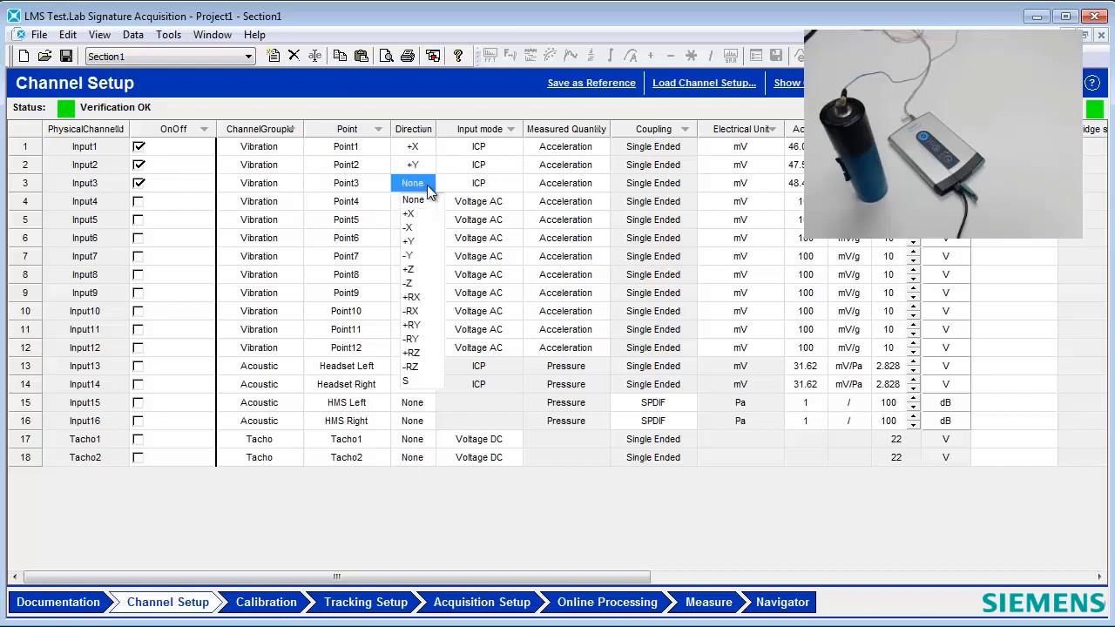
click(415, 271)
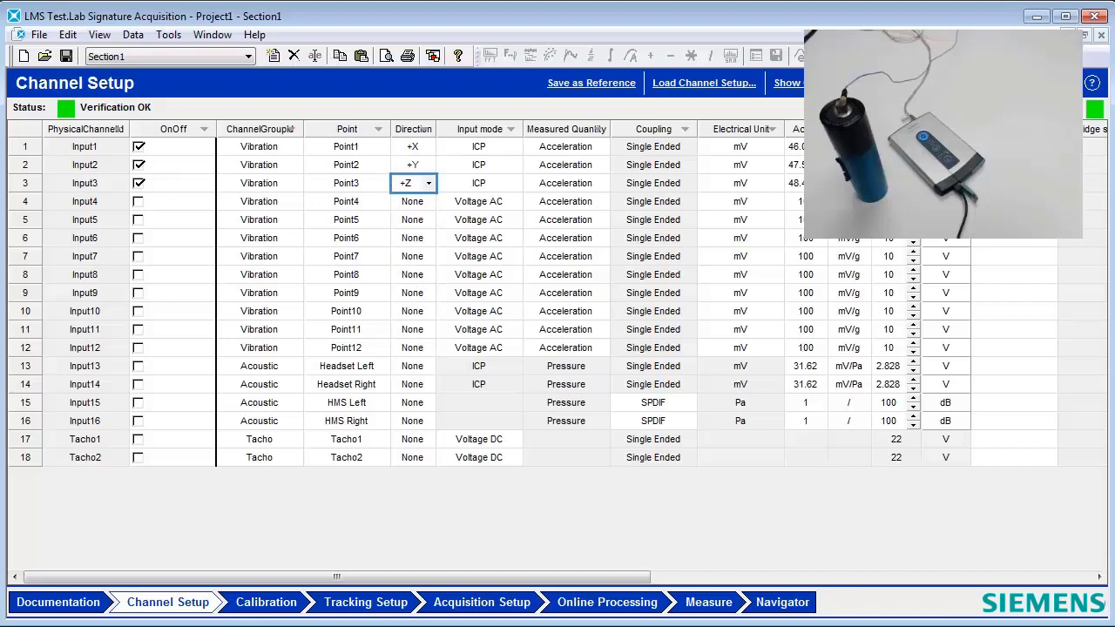
Set the calibration to unit g, 159.20 Hz and level 1 Rms, leaving Advanced settings unchanged.
click(253, 614)
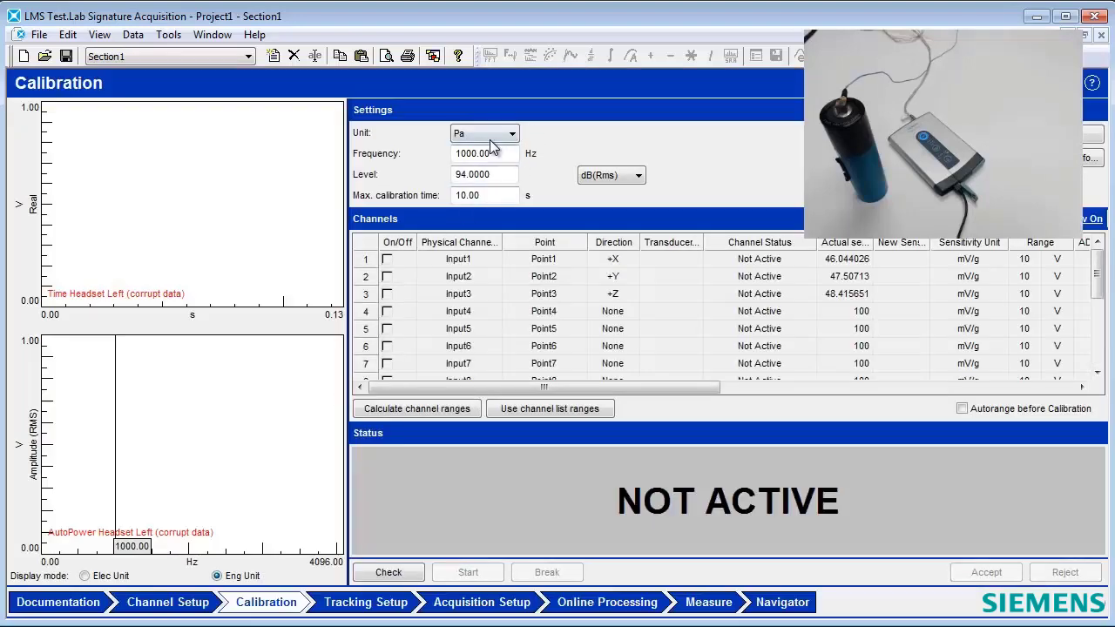
click(490, 139)
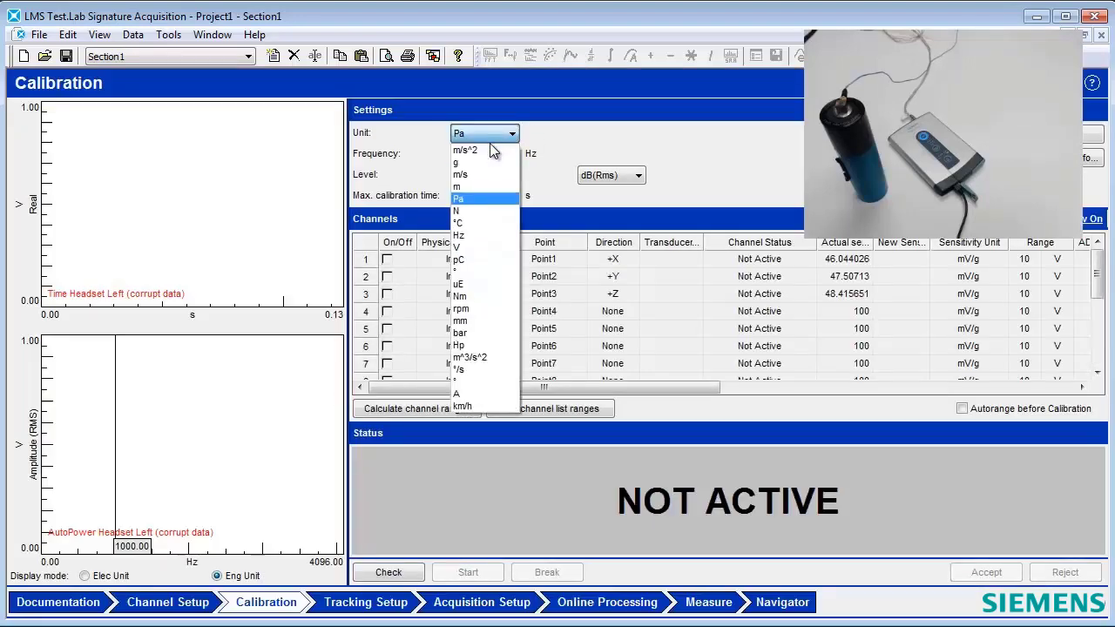
click(489, 159)
double_click(493, 153)
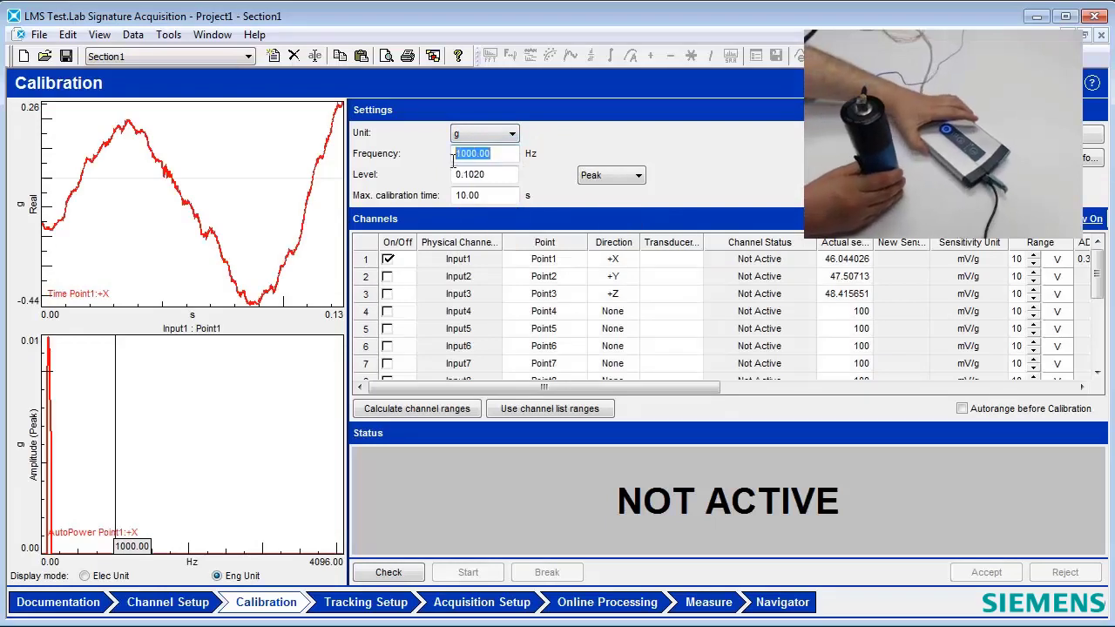
text(159.02)
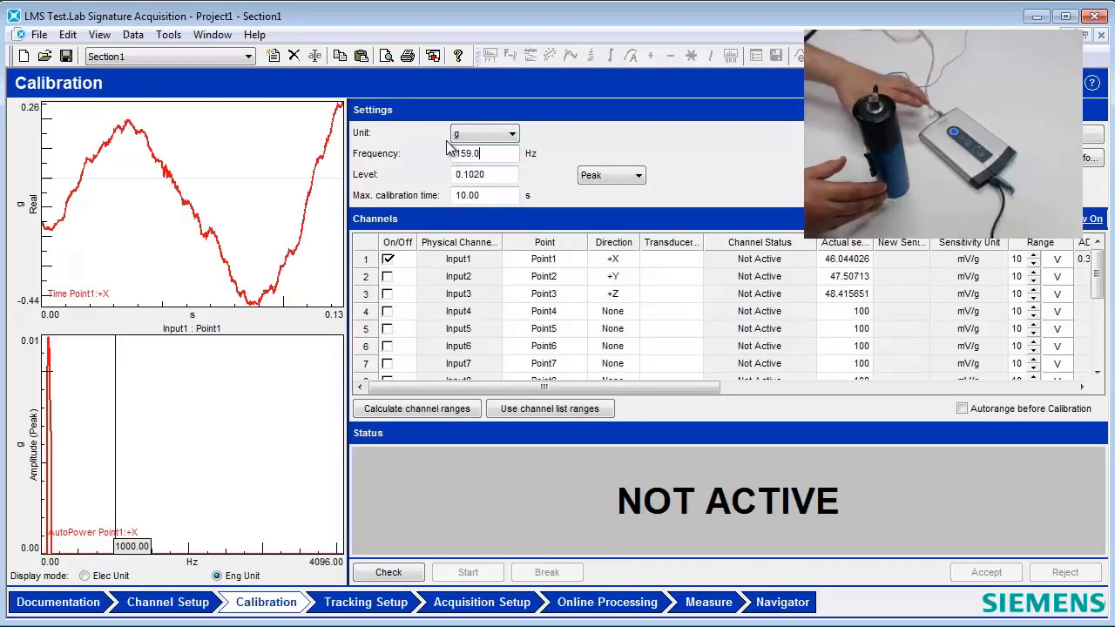
key(BackSpace)
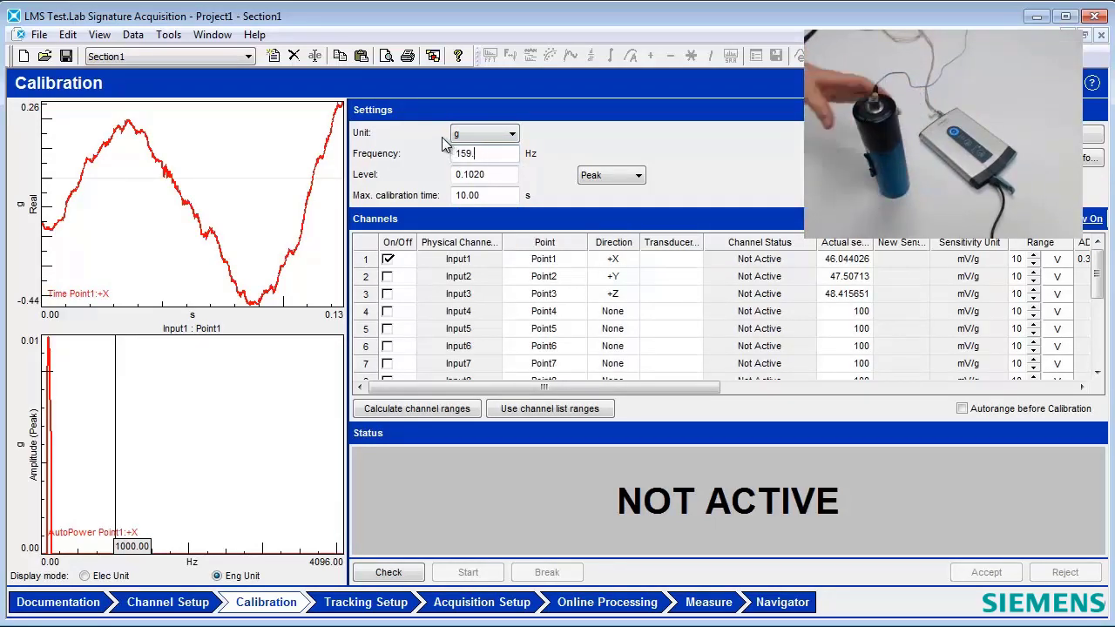
text(2)
double_click(493, 178)
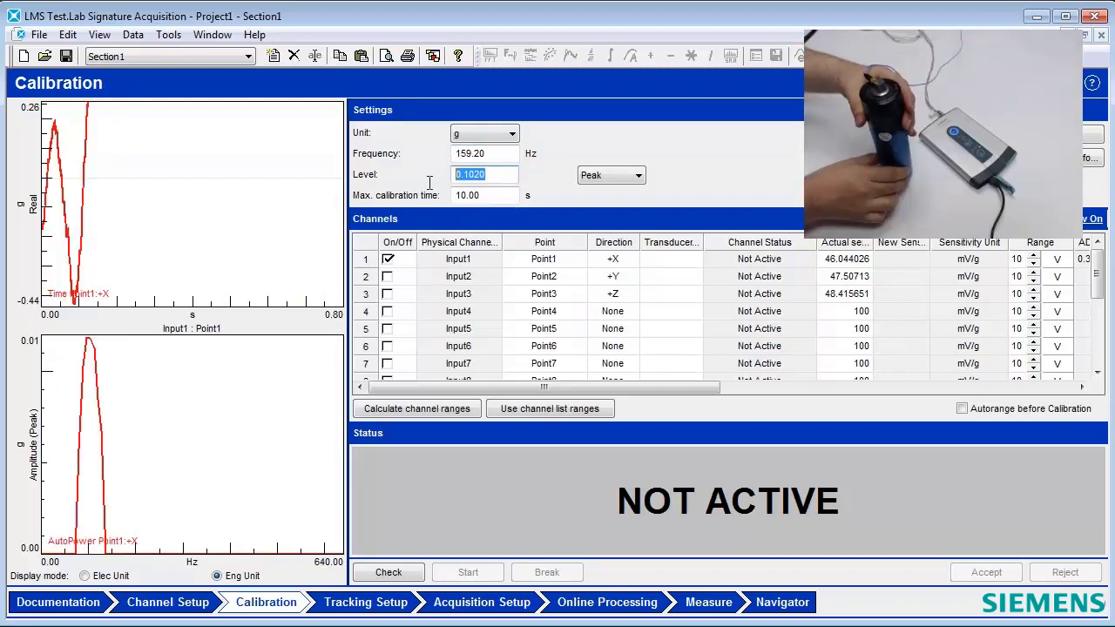
text(1)
click(639, 176)
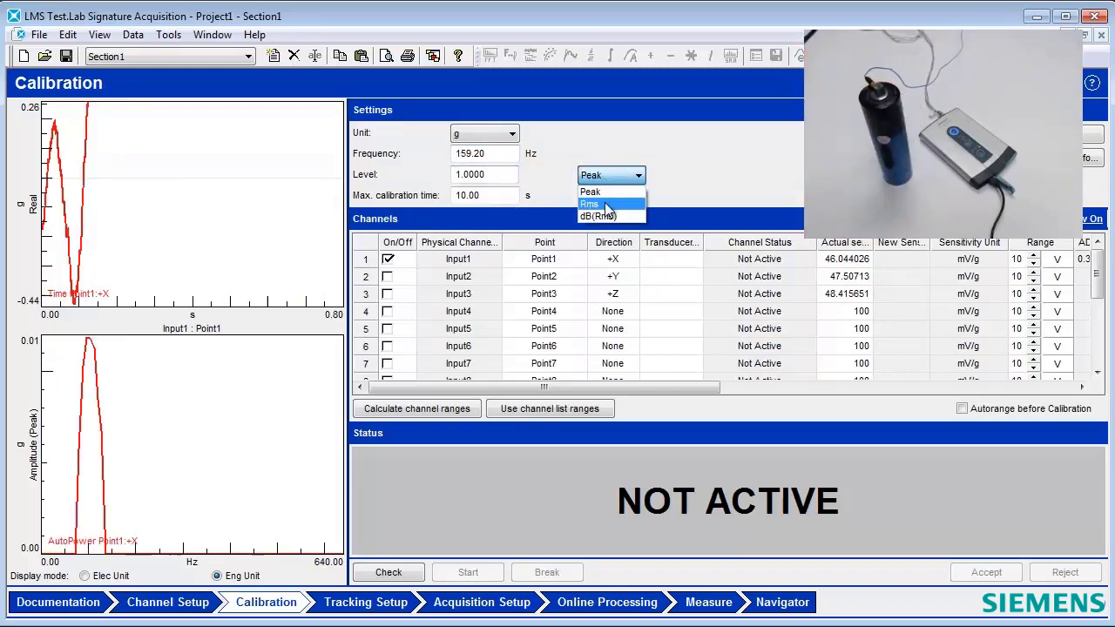
click(601, 201)
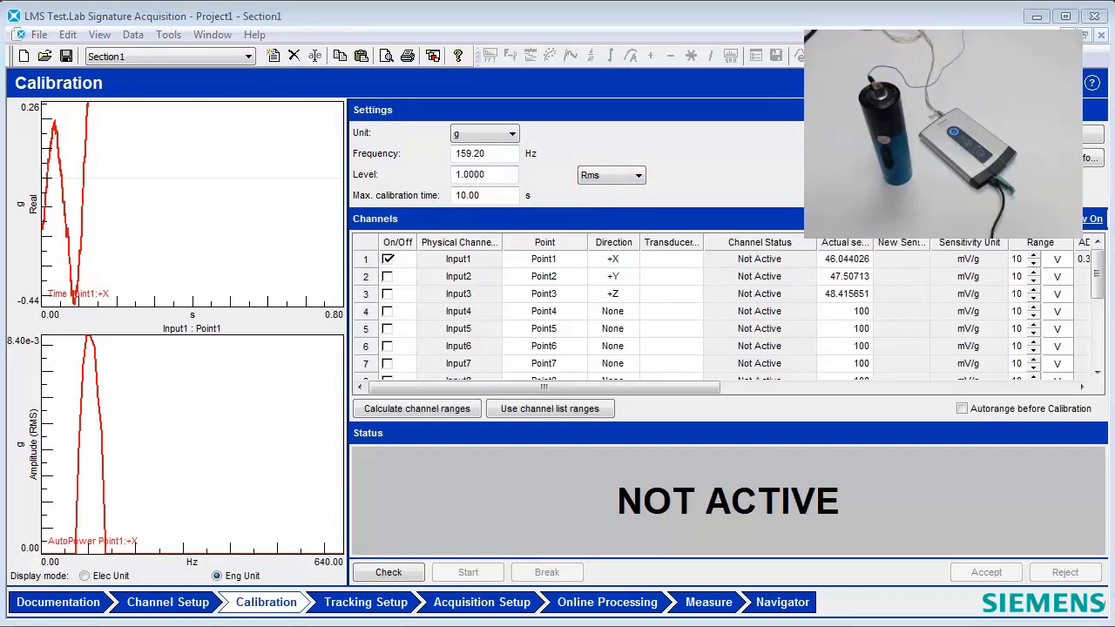
click(1093, 133)
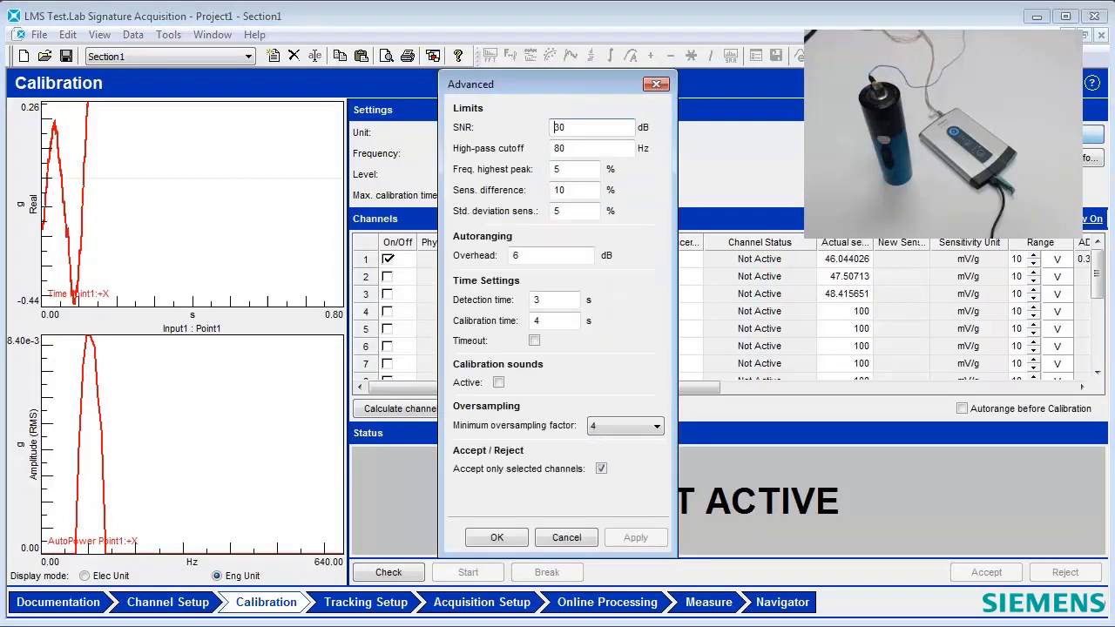
click(505, 542)
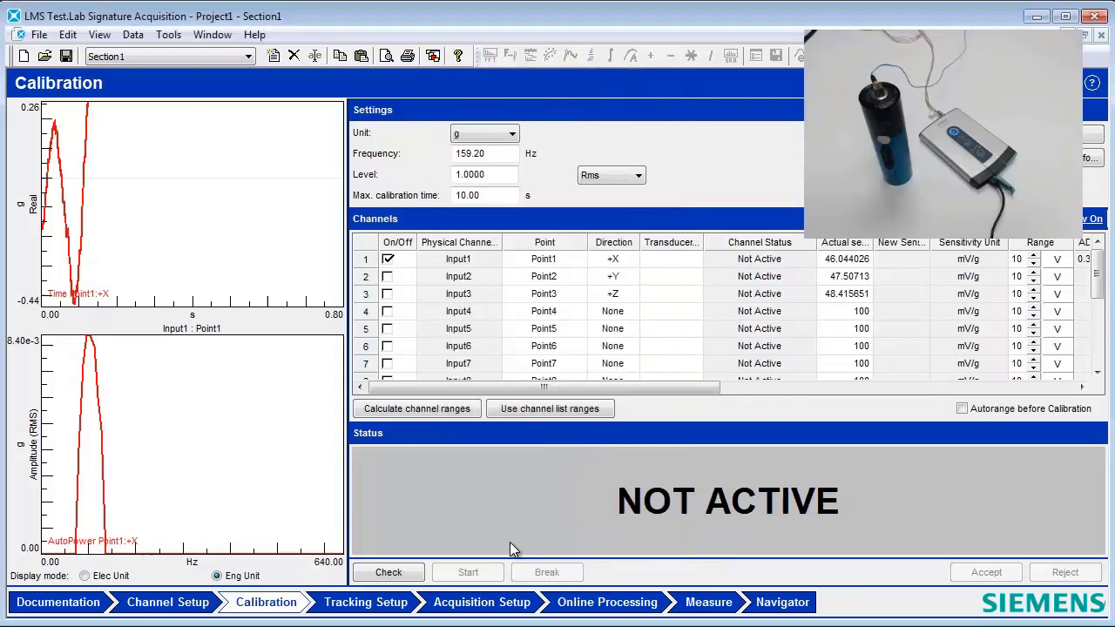
Switch on channels 2 (+Y) and 3 (+Z) and give channels 1–3 a nominal sensitivity of 2.5 mV/g.
click(388, 276)
click(388, 294)
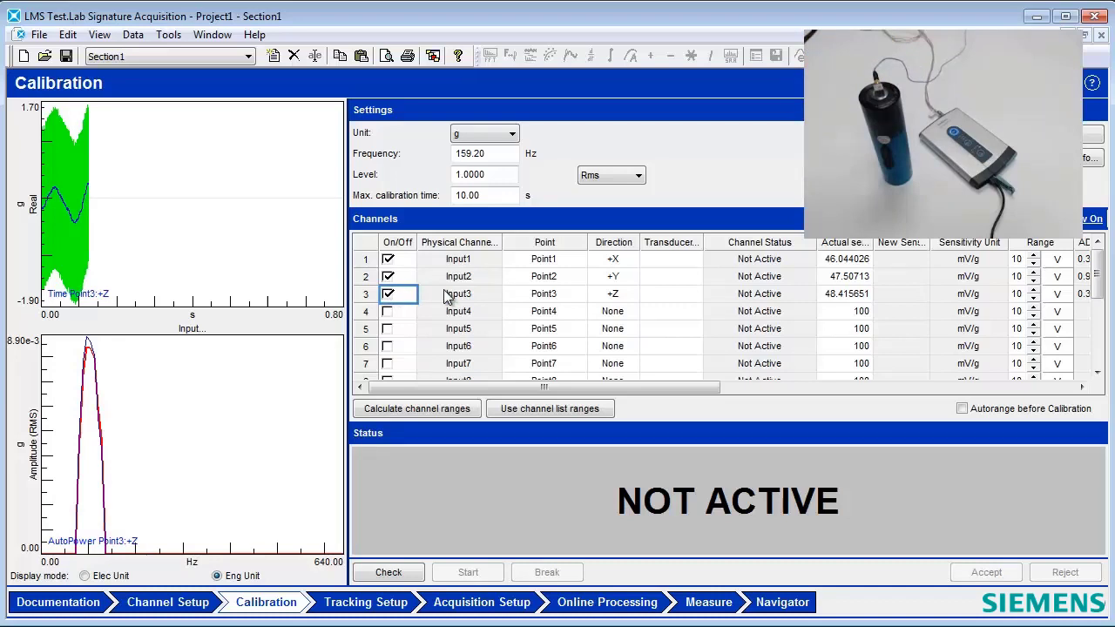
drag(518, 388, 711, 392)
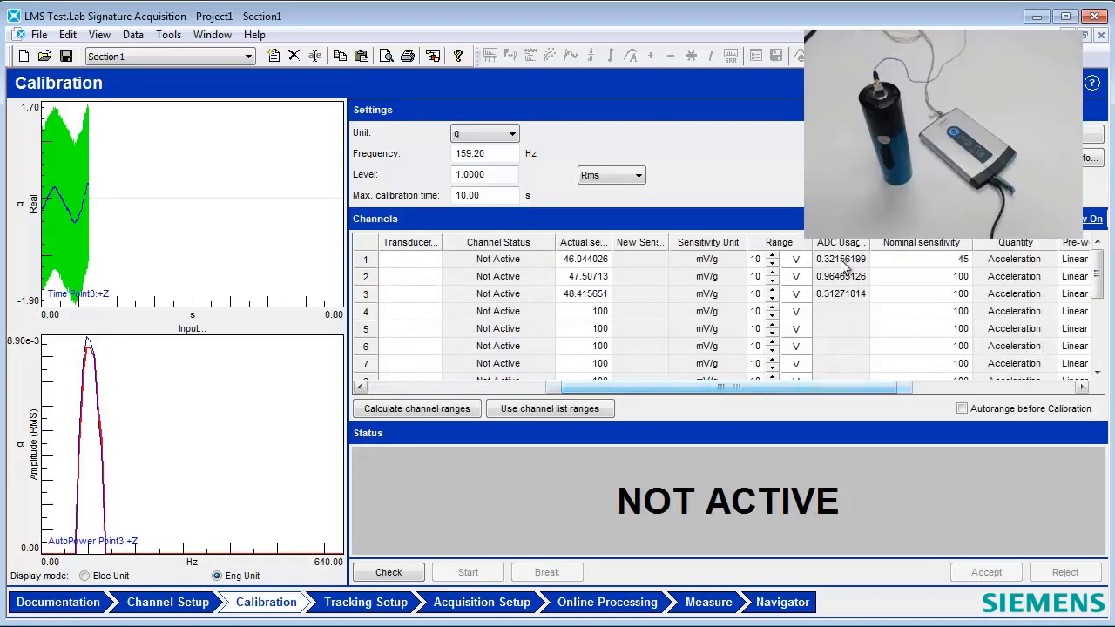
double_click(907, 259)
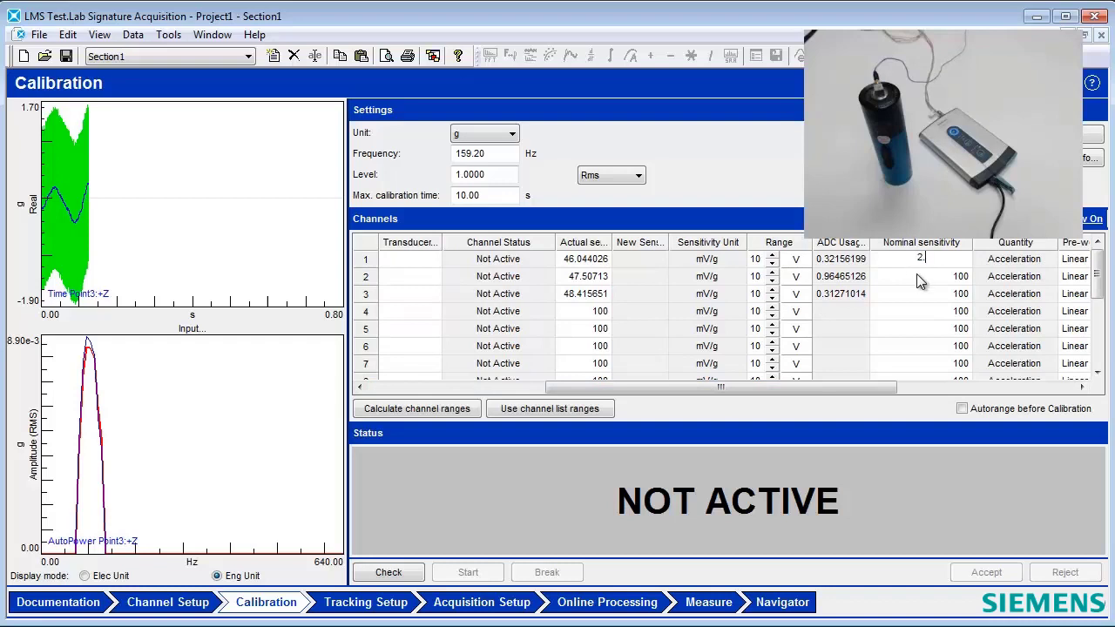
click(913, 276)
click(913, 275)
text(2.5)
click(921, 294)
click(921, 294)
text(2.5)
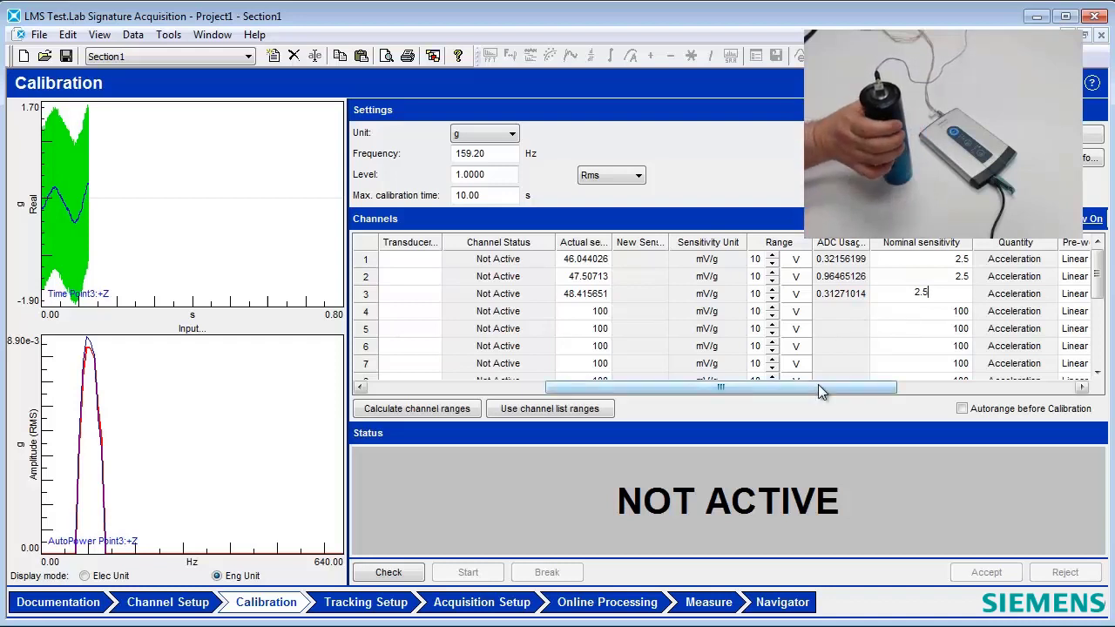
drag(818, 384, 642, 386)
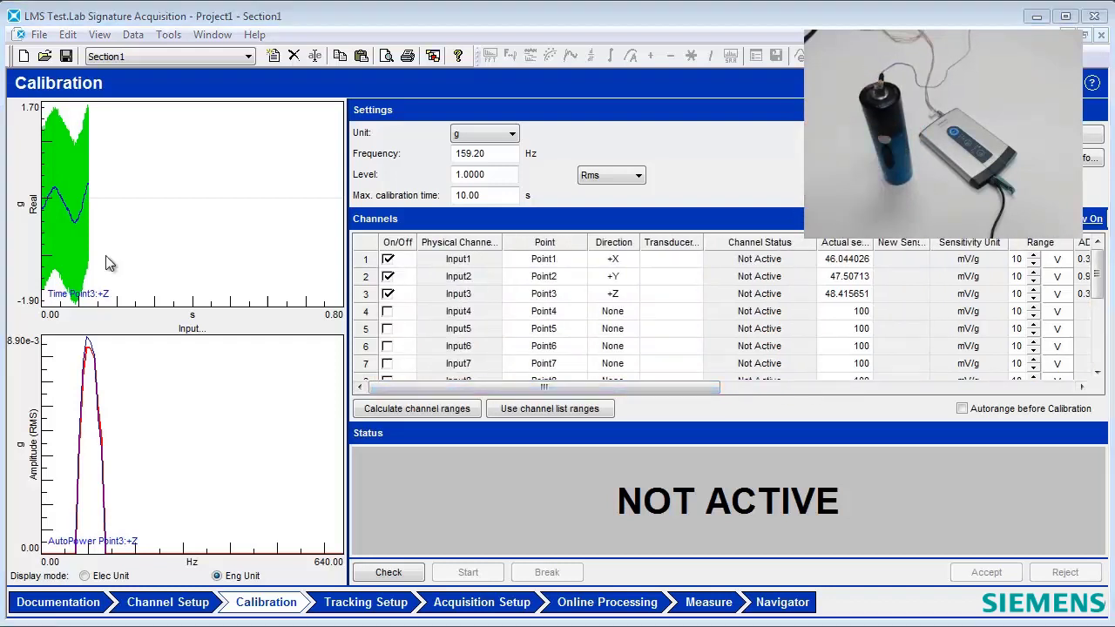
Start the calibration run on the three accelerometer channels +X, +Y and +Z.
click(446, 576)
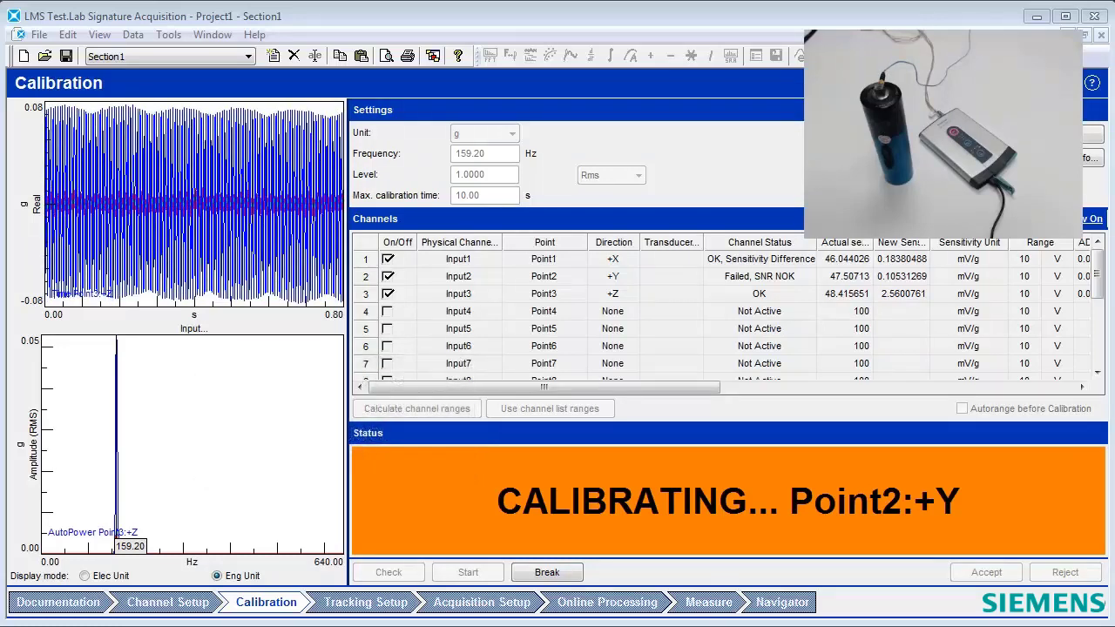
Break the running calibration and raise the advanced SNR limit from 30 to 60 dB.
click(547, 572)
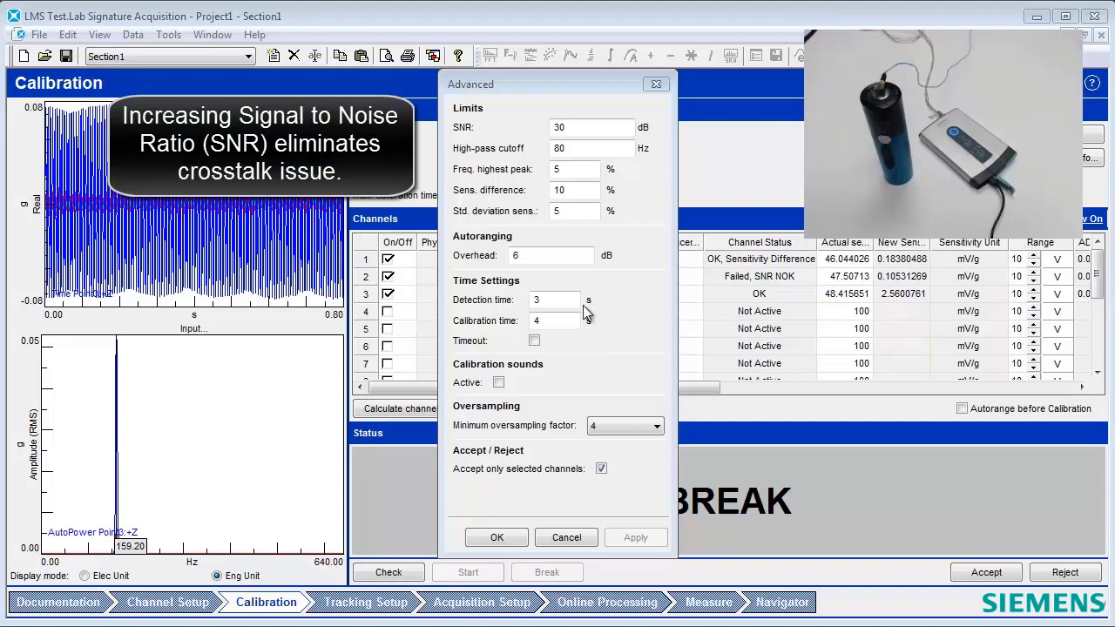
double_click(578, 127)
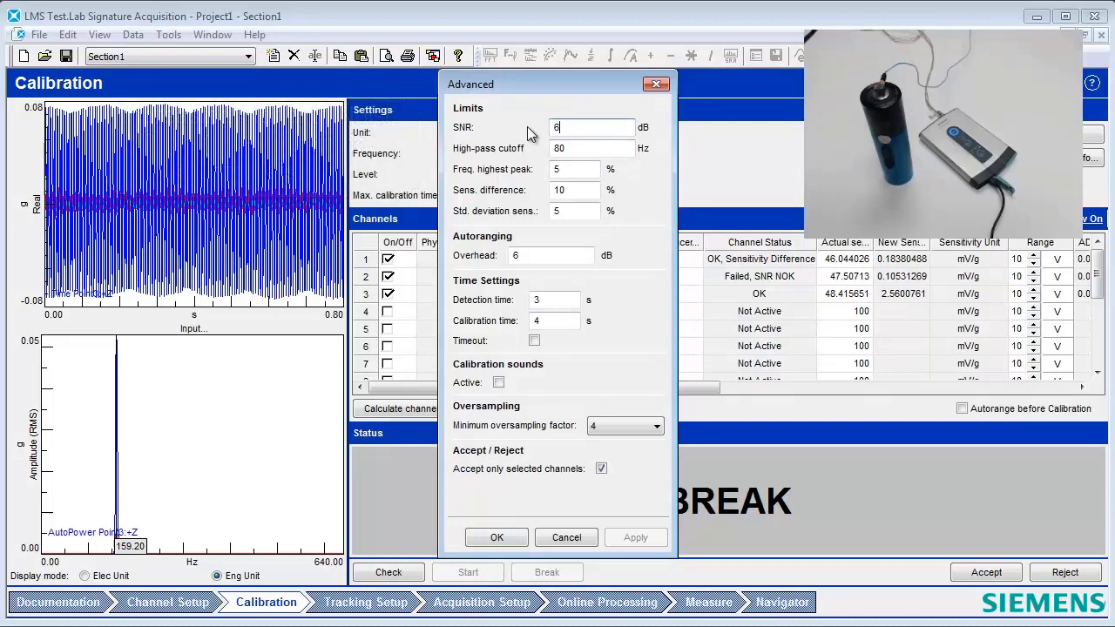
text(60)
click(489, 528)
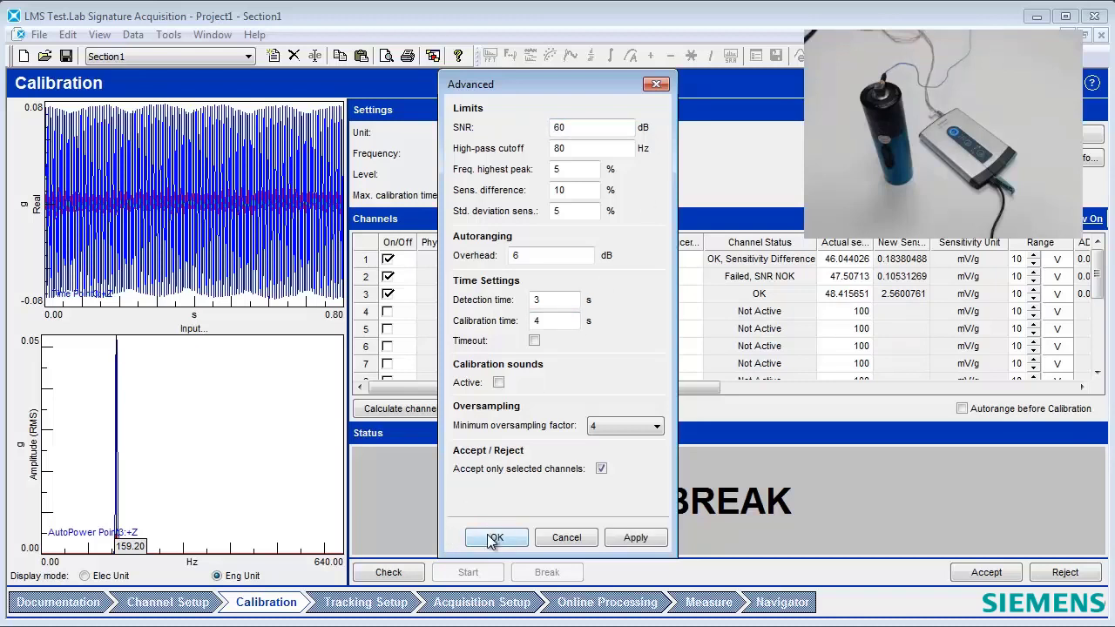
click(490, 533)
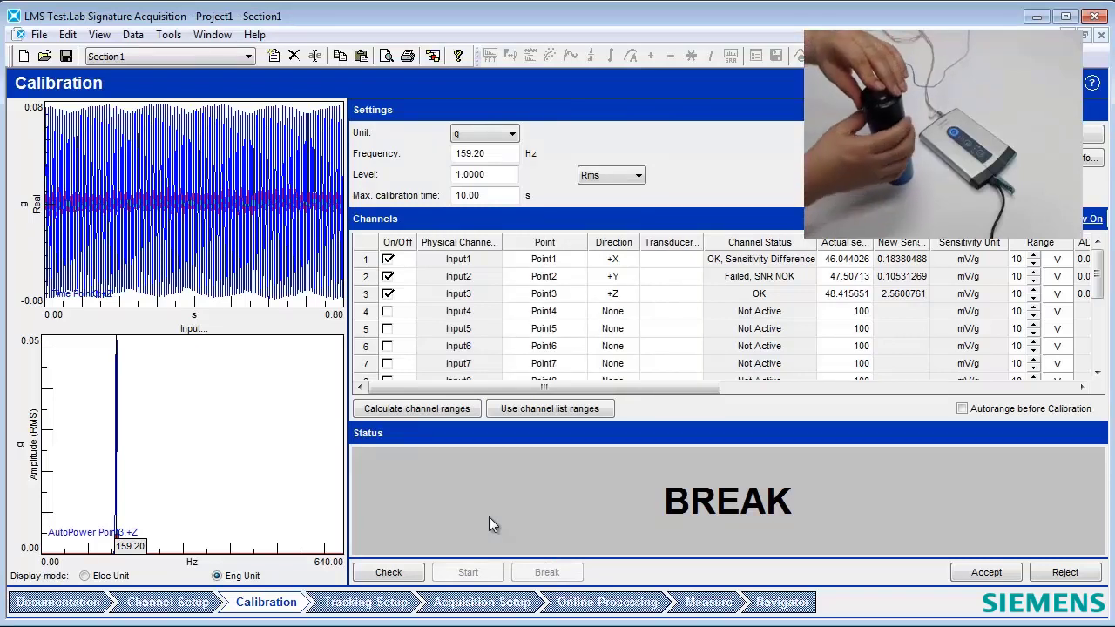
Check the channels, rerun calibration and accept sensitivities 2.4890981, 2.4591196 and 2.4872654 mV/g.
click(420, 567)
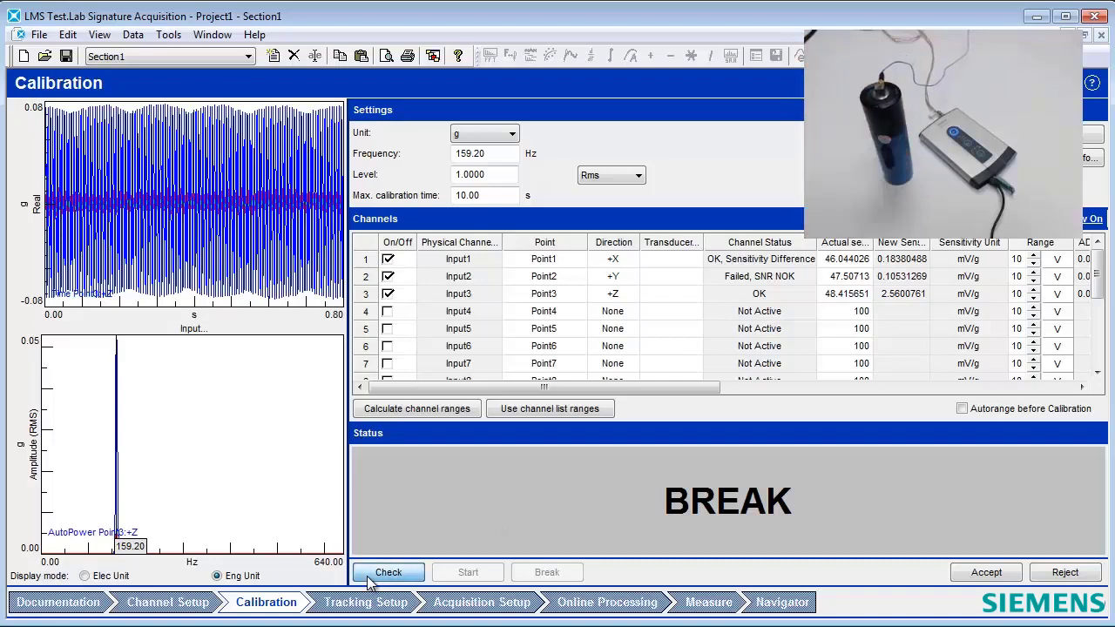
click(459, 575)
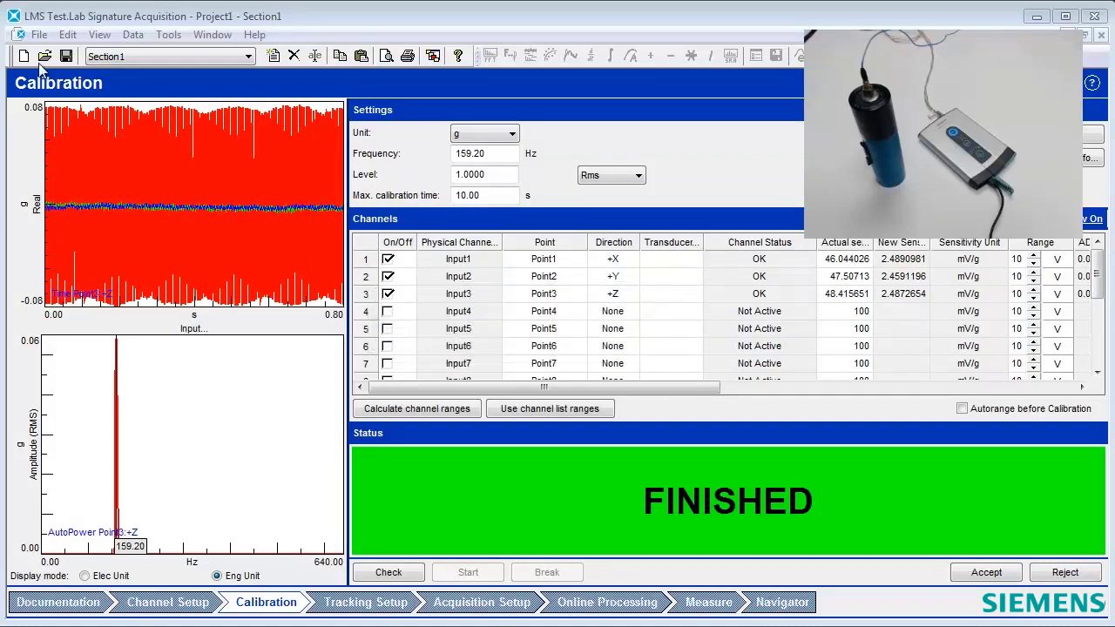
click(997, 578)
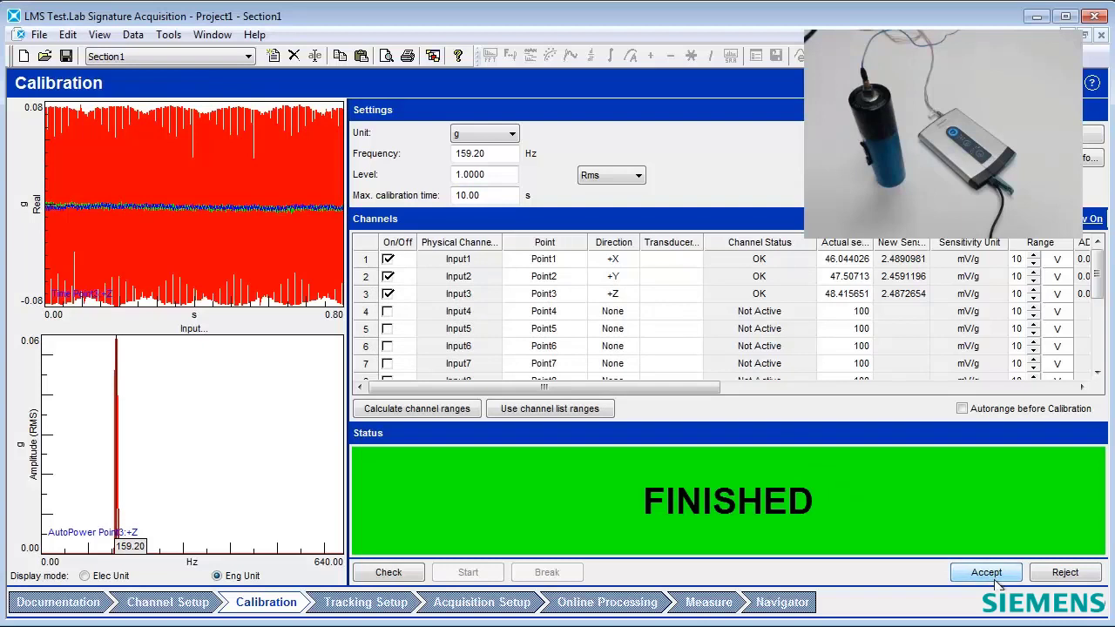